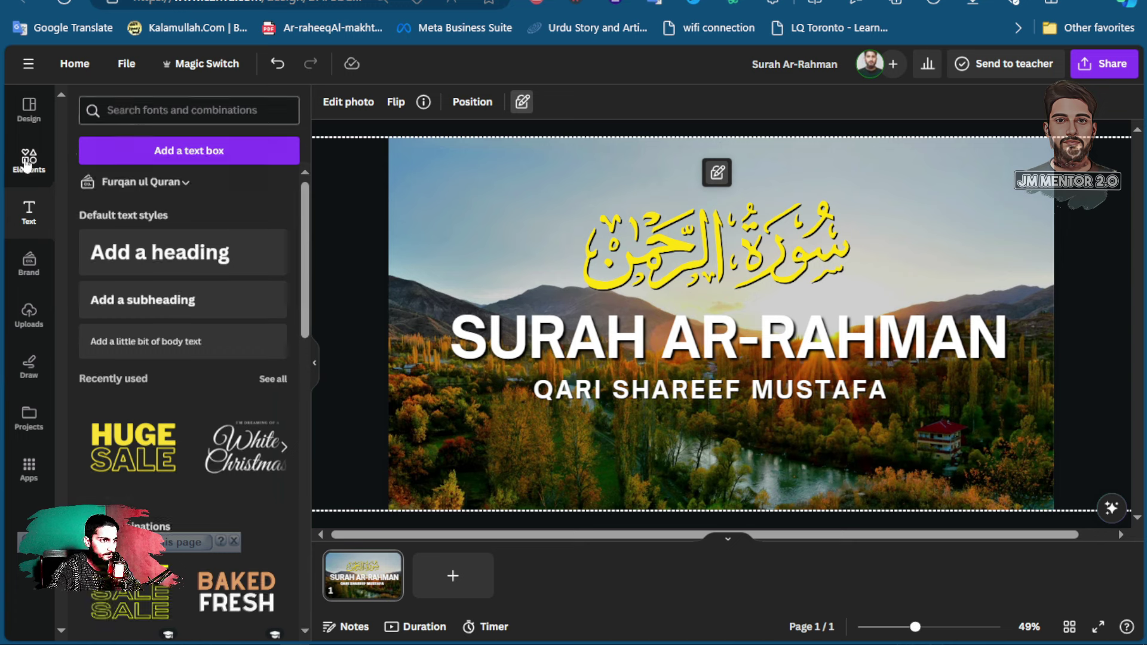
Find a purple radial gradient photo by searching for "gradient background", add it, and enlarge it to cover the whole page
left_click(27, 158)
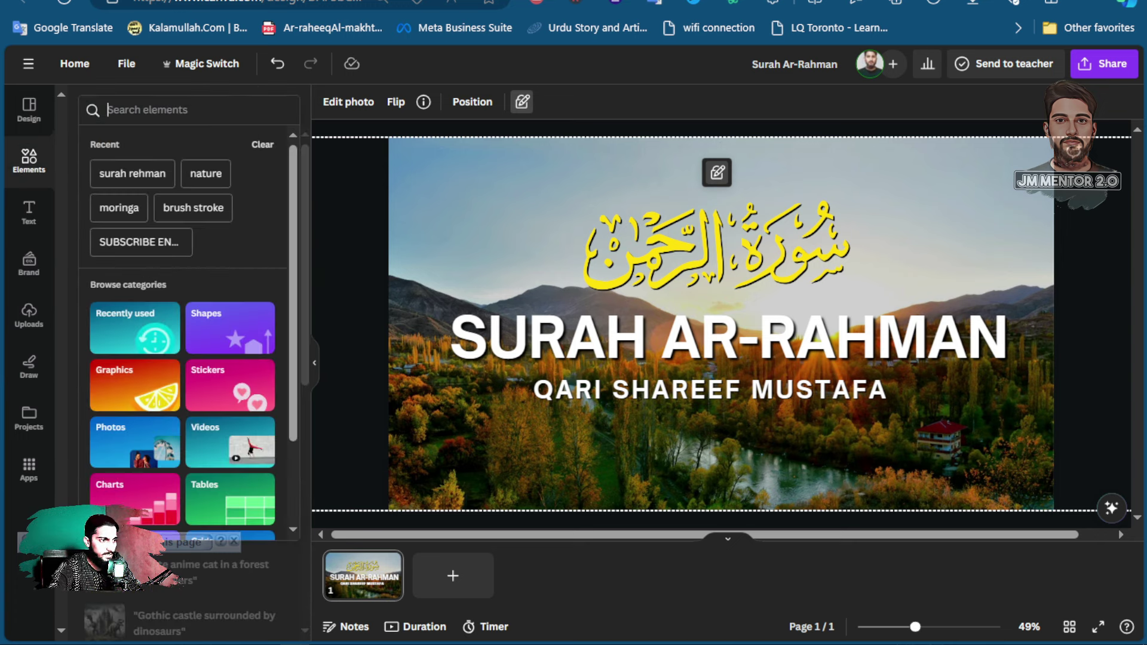
type("gradient background")
key("Return")
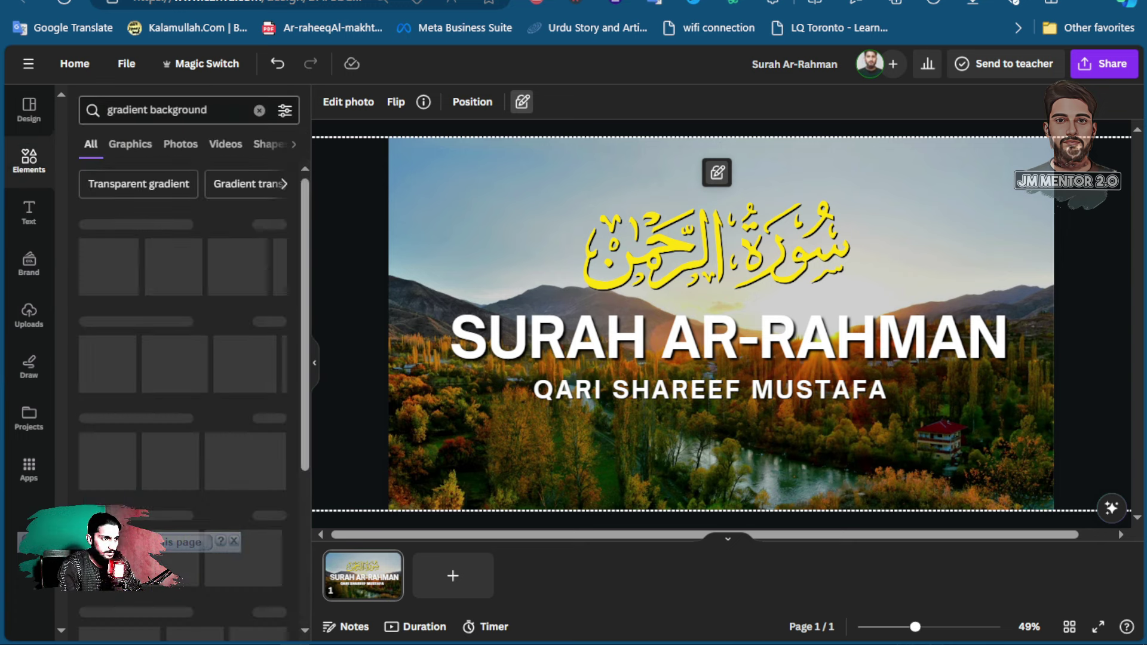
left_click(174, 148)
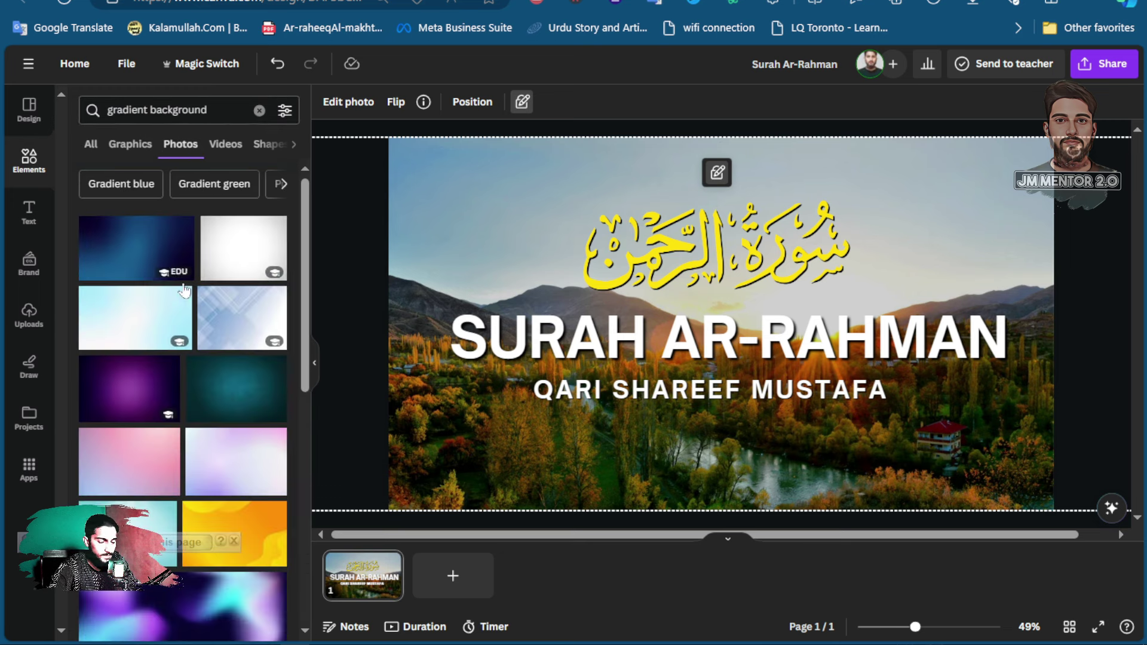
left_click(125, 395)
left_click_drag(615, 261, 465, 202)
left_click_drag(829, 428, 1135, 590)
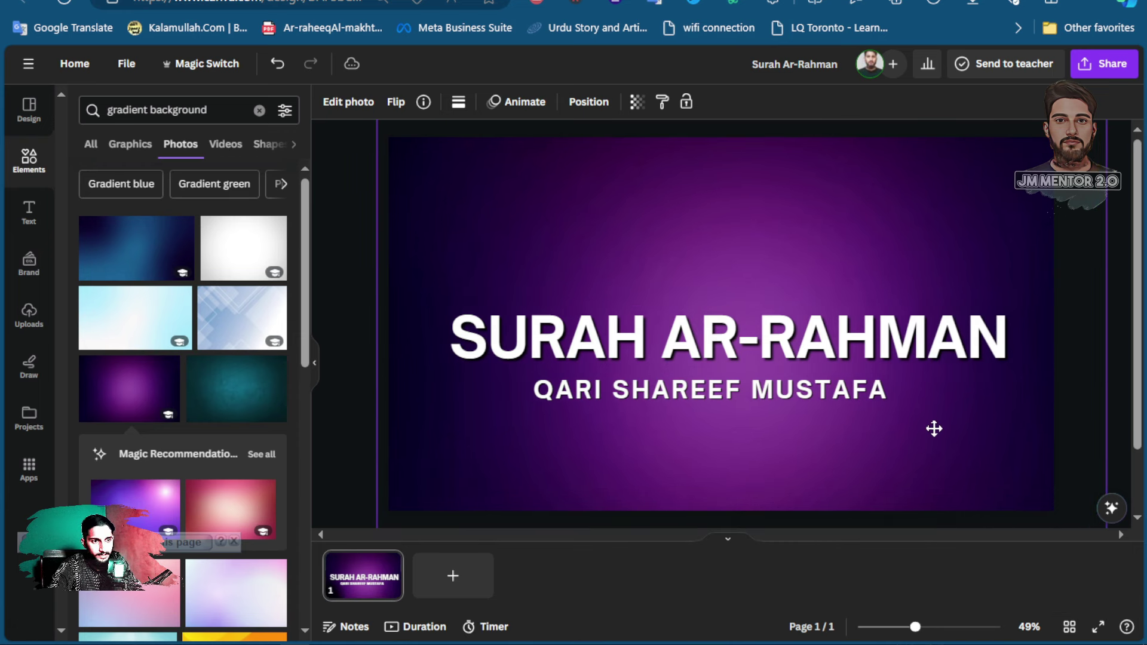
Move the purple gradient's layer below the Arabic calligraphy and above the landscape photo
left_click(587, 104)
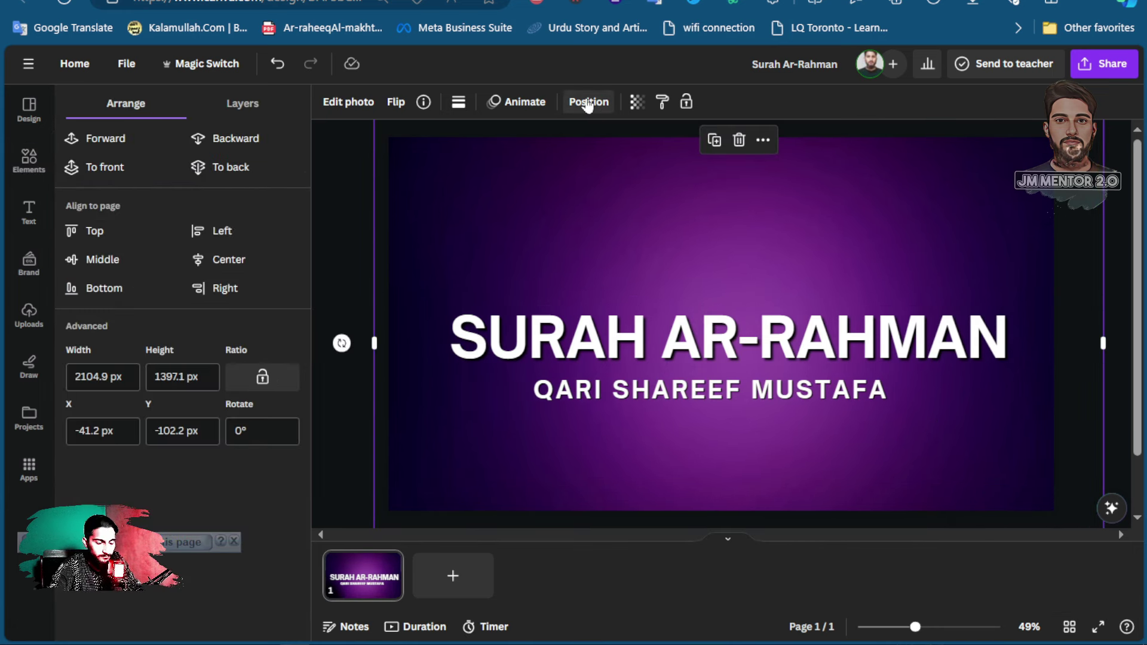
left_click(242, 103)
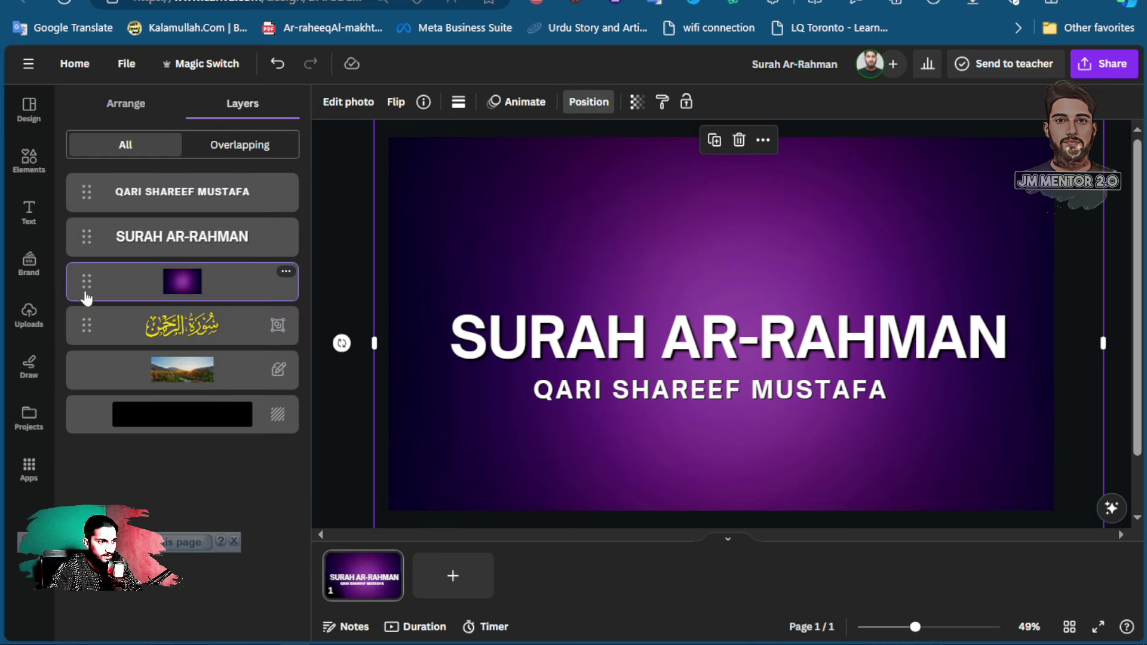
left_click_drag(83, 347, 94, 351)
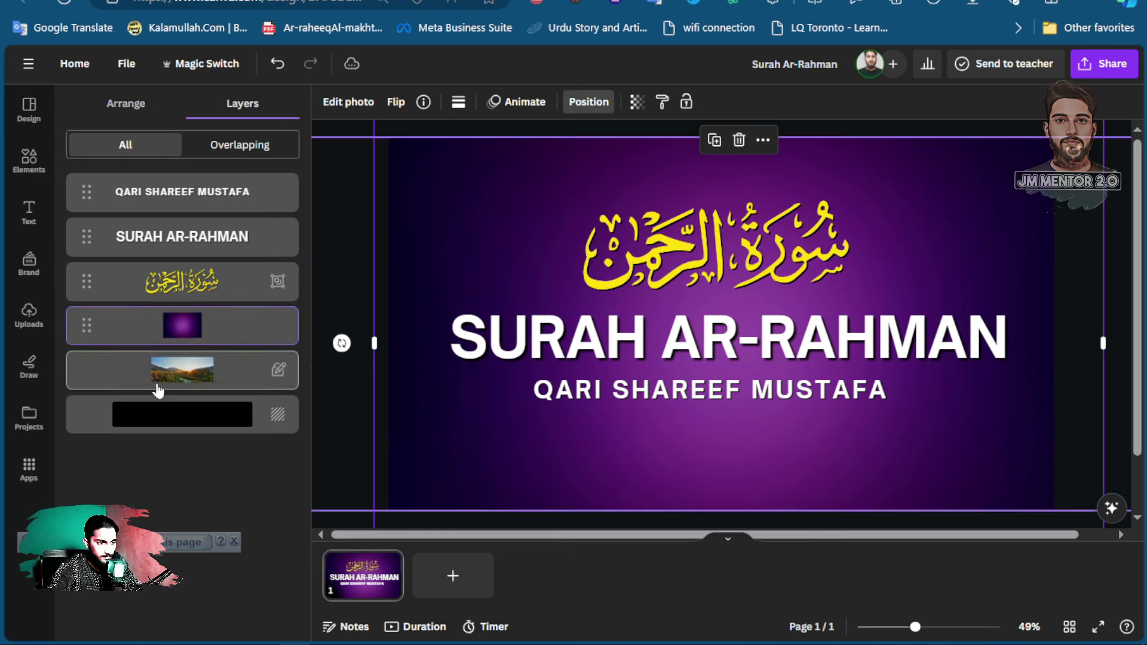
Set the purple gradient's transparency to 56 so it tints the landscape photo
left_click(637, 102)
left_click_drag(638, 167, 577, 175)
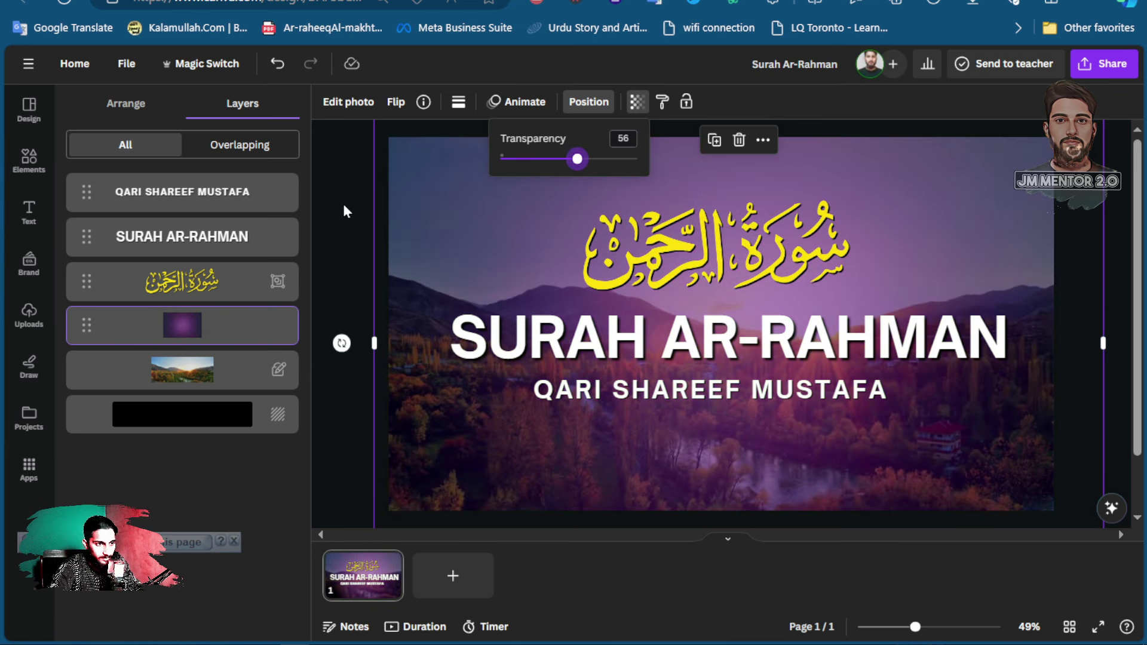
key("Escape")
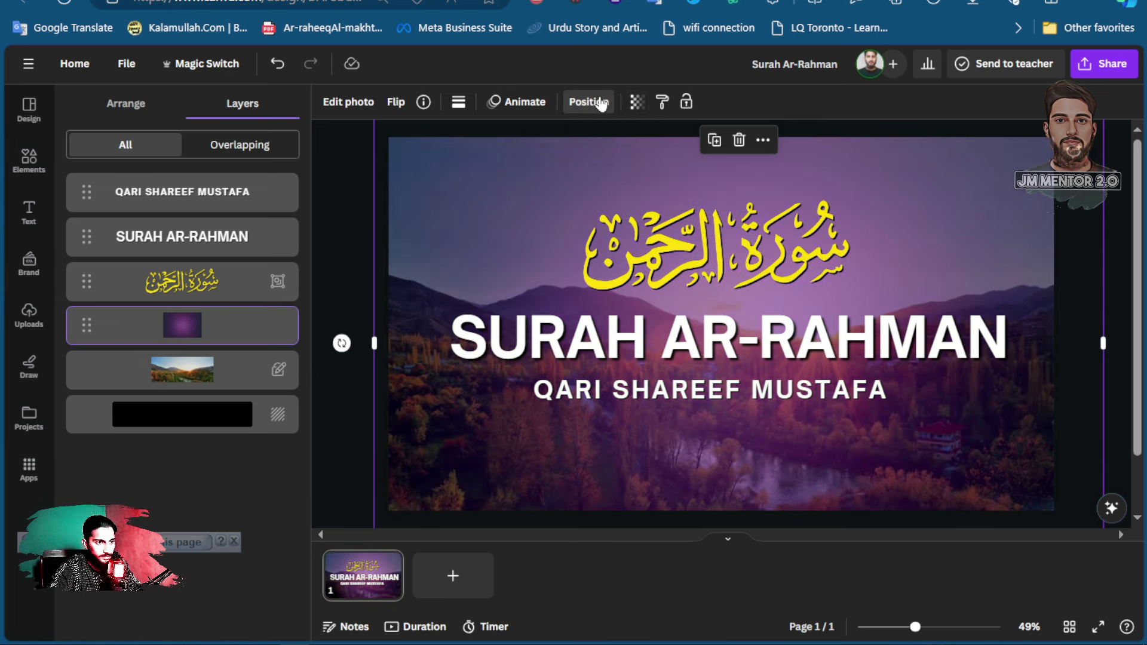
Shift the calligraphy and the SURAH AR-RAHMAN title slightly down, and move the reciter's name line to the right
left_click(342, 220)
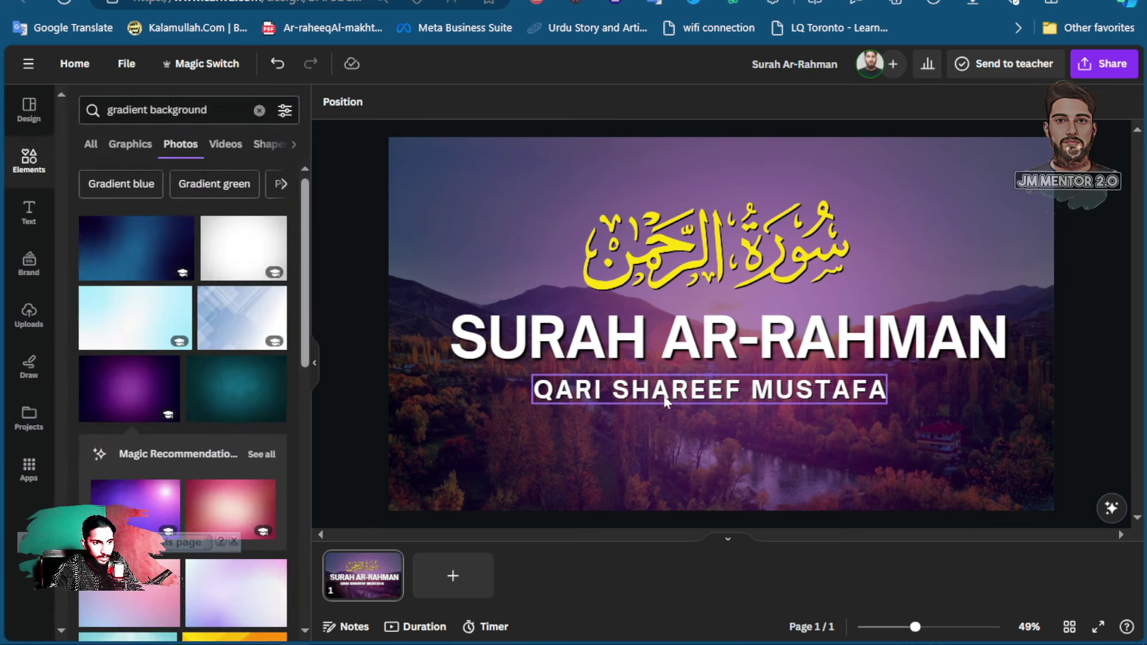
left_click(882, 486)
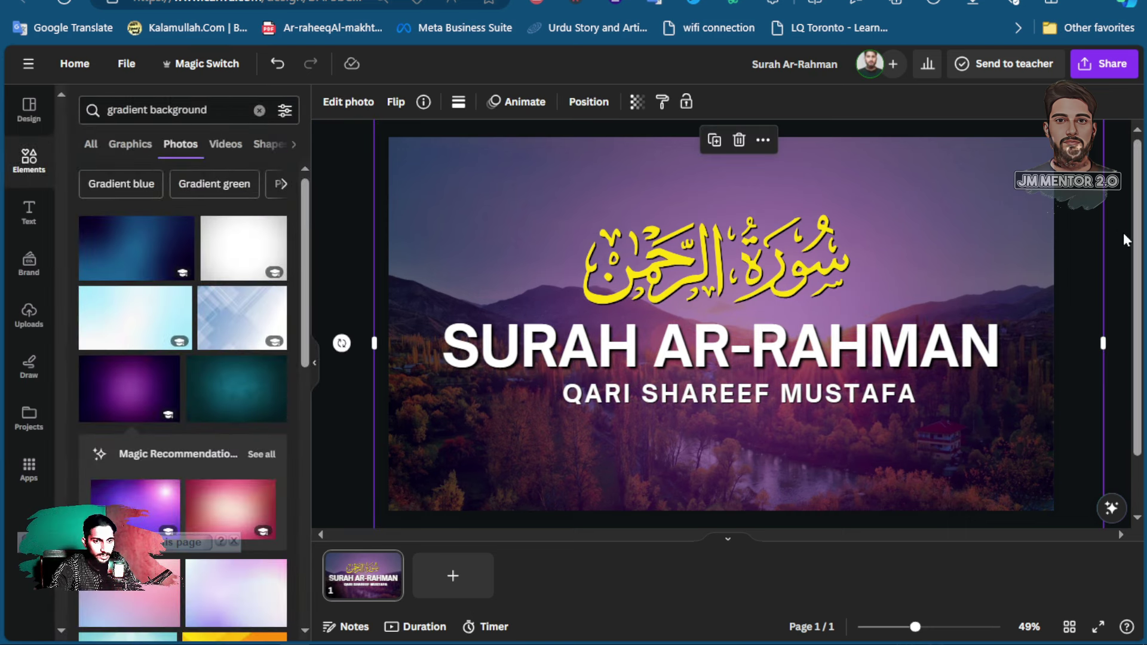
left_click(1086, 260)
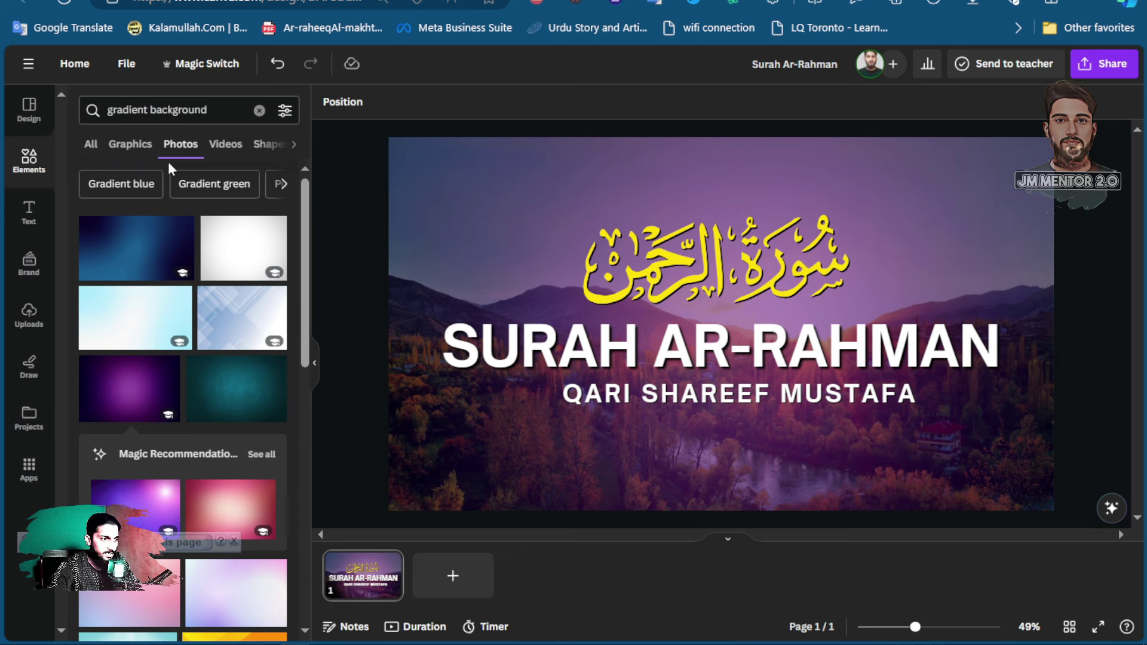
Find a solid studio microphone icon by searching graphics for "microphone", and place it small, just left of the reciter's name
left_click(260, 111)
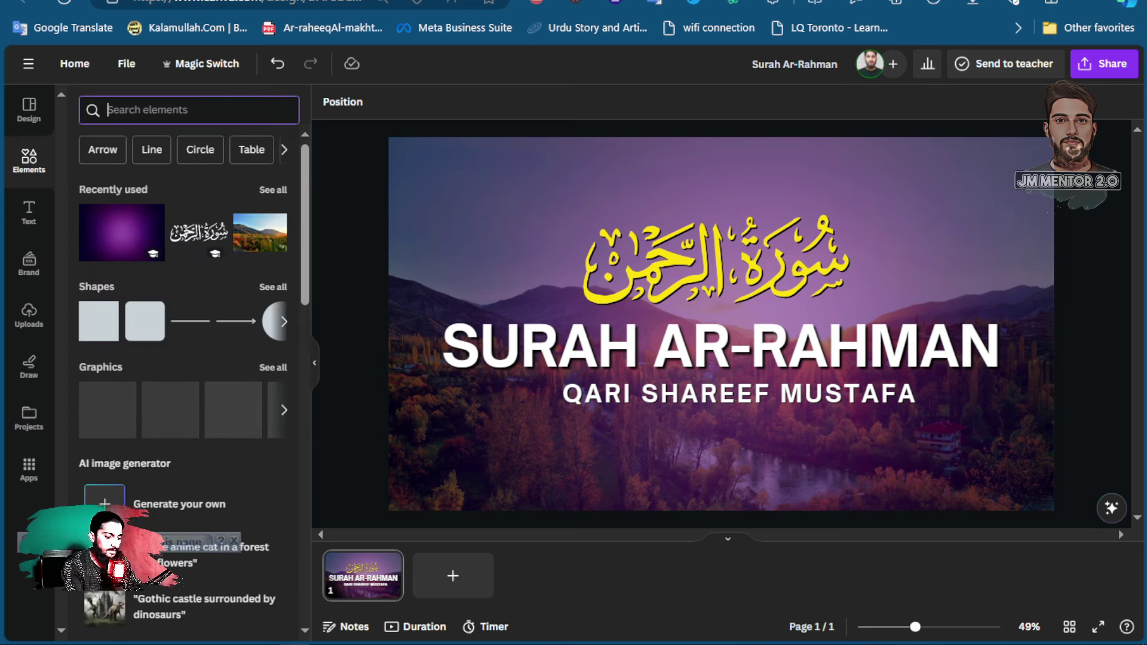
type("microphone")
key("Return")
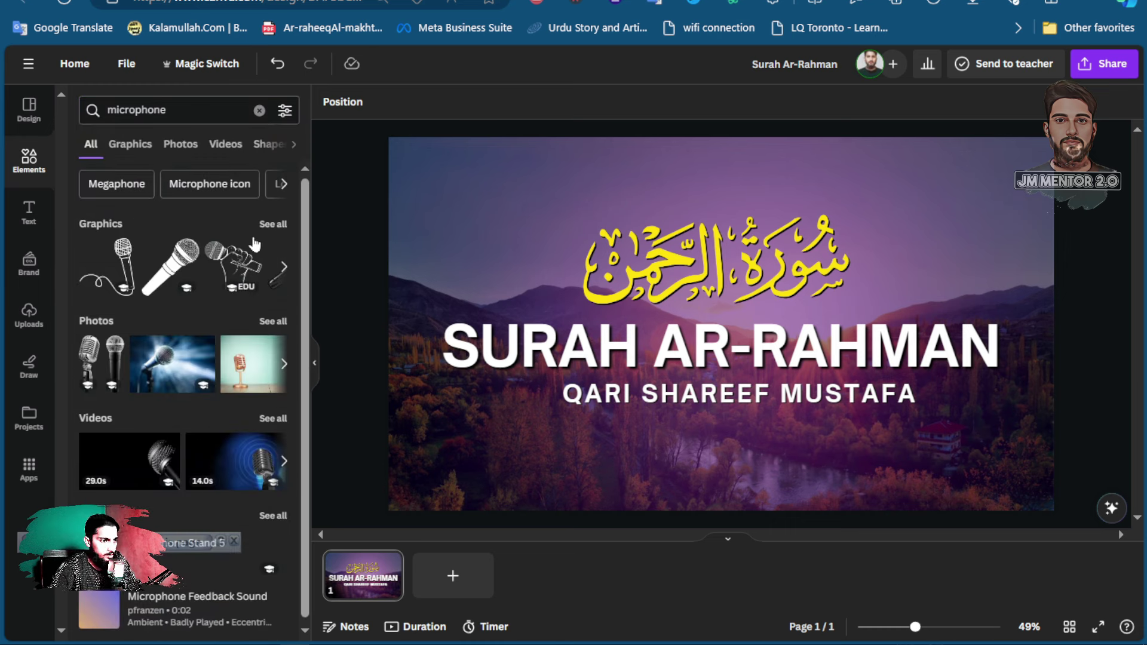
left_click(273, 225)
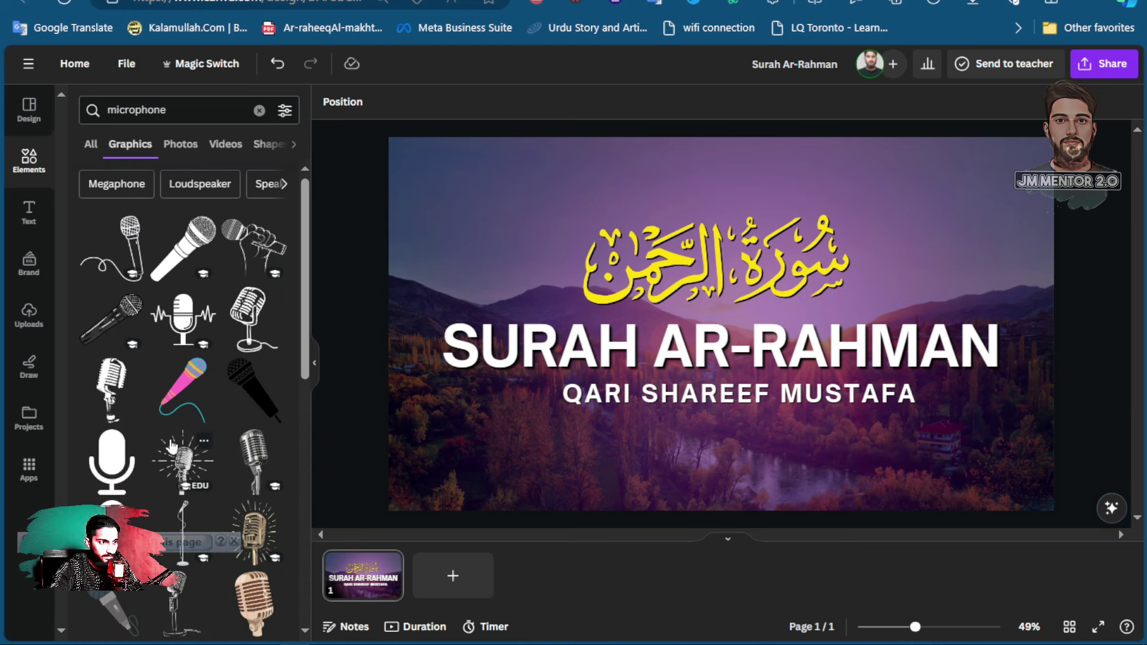
scroll(120, 458, "down", 2)
left_click(100, 465)
left_click_drag(675, 248, 572, 399)
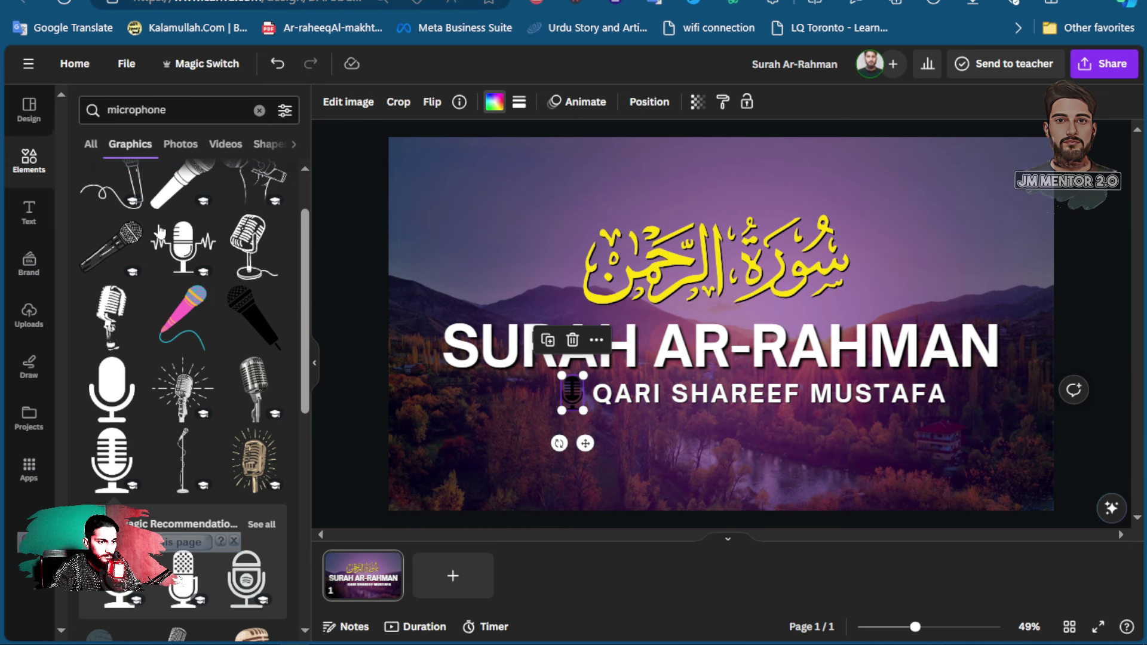
Recolor the microphone icon white to match the reciter's name
left_click(195, 187)
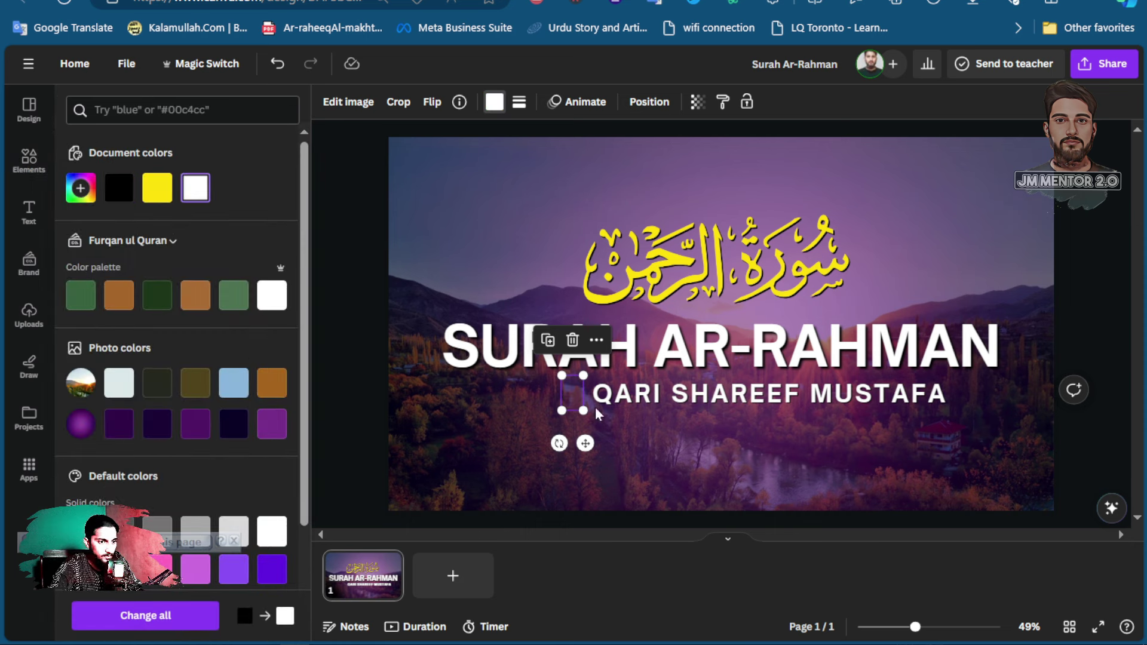
left_click(622, 403)
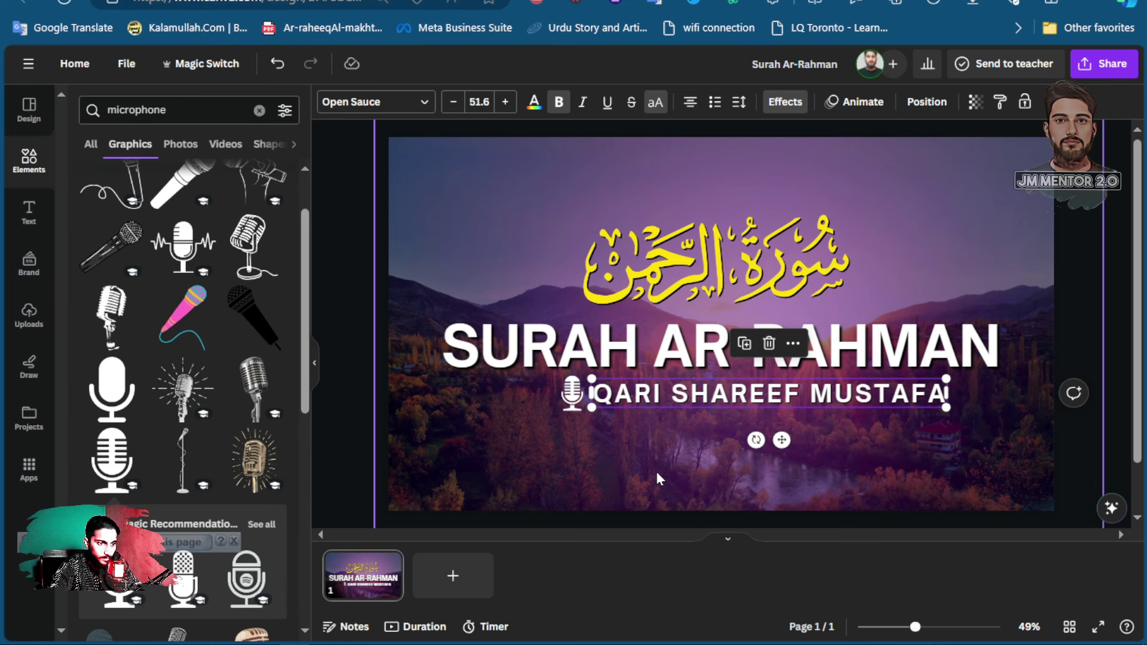
left_click(770, 471)
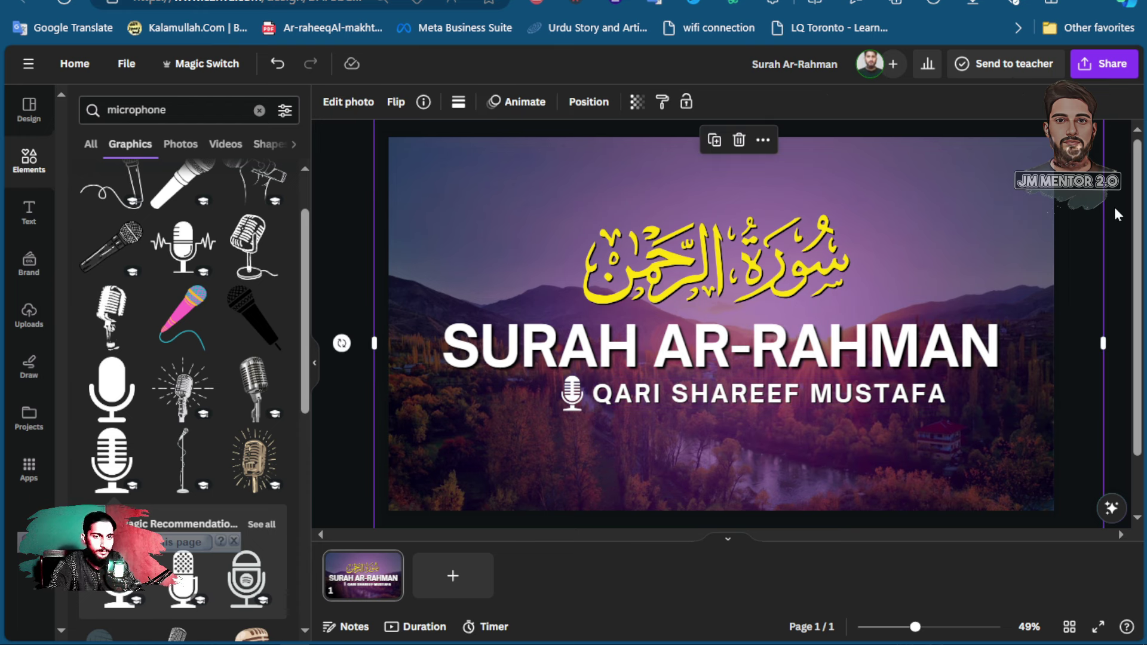
left_click(1076, 323)
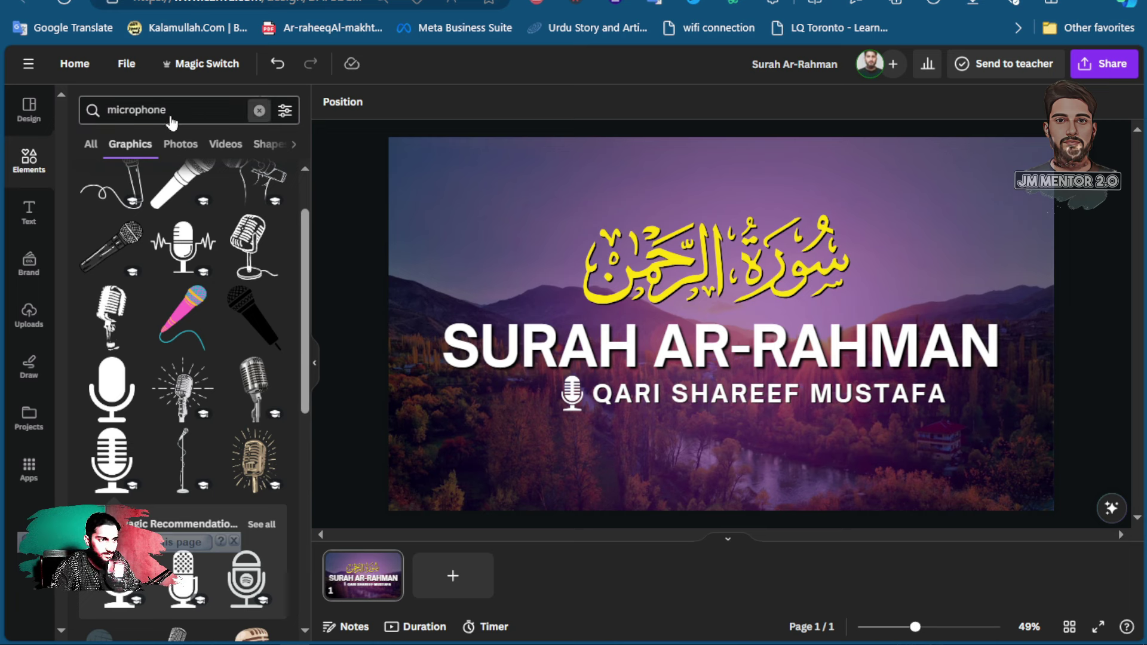
Add a square shape and stretch it into a rectangle covering the page with a narrow margin on every side
left_click(259, 111)
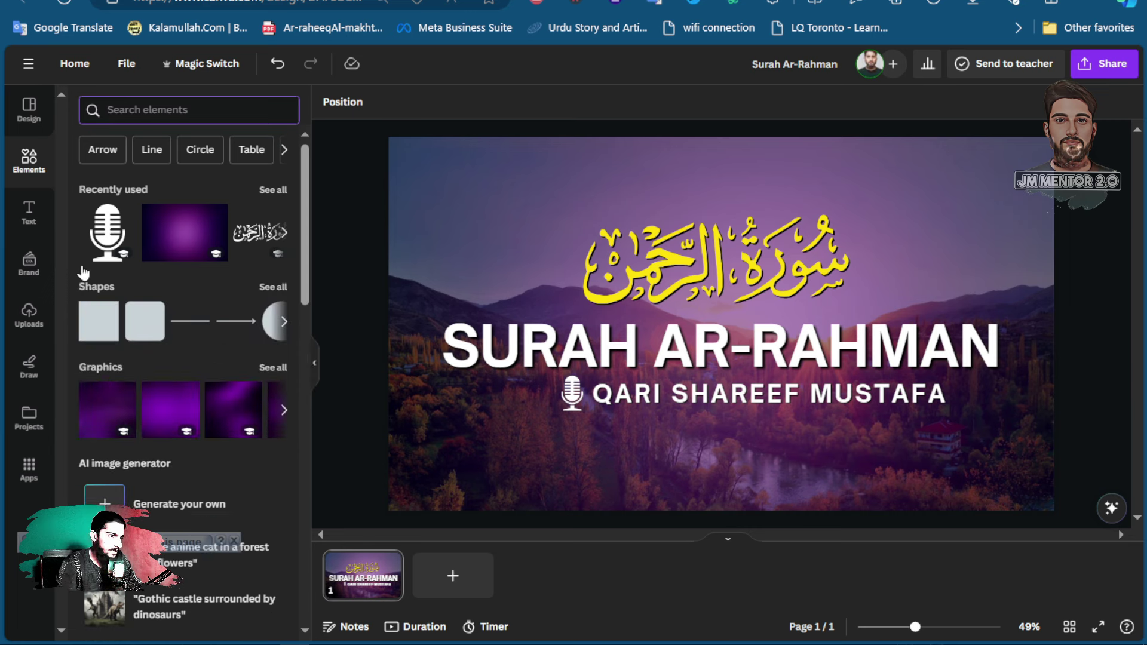
left_click(91, 332)
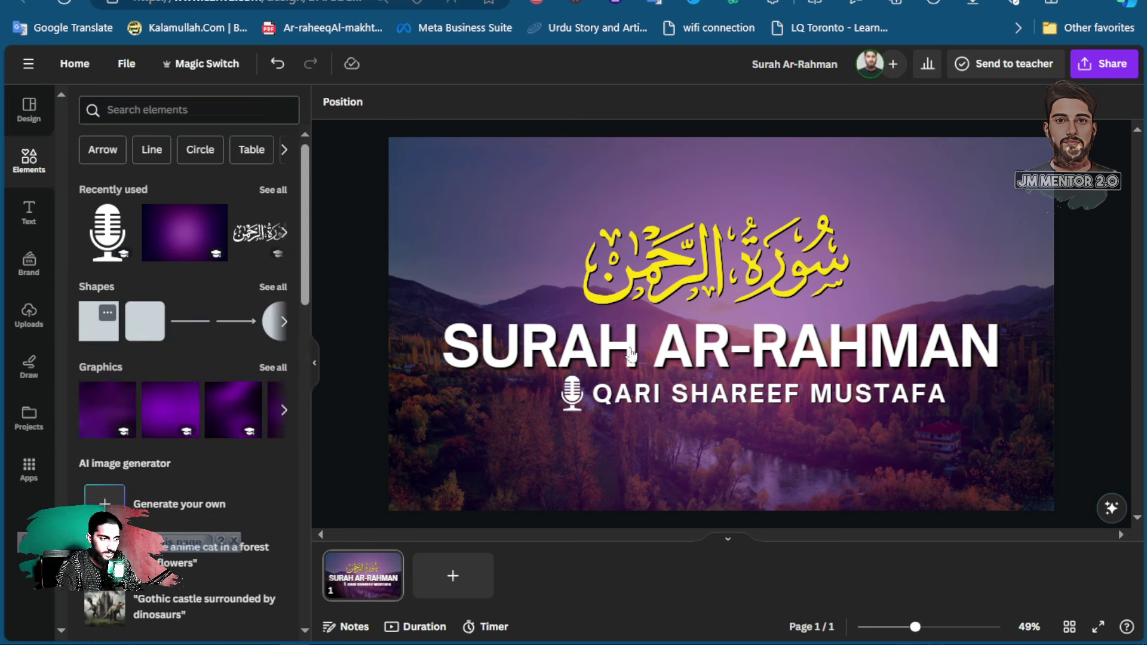
left_click_drag(685, 358, 440, 169)
left_click_drag(507, 200, 1045, 504)
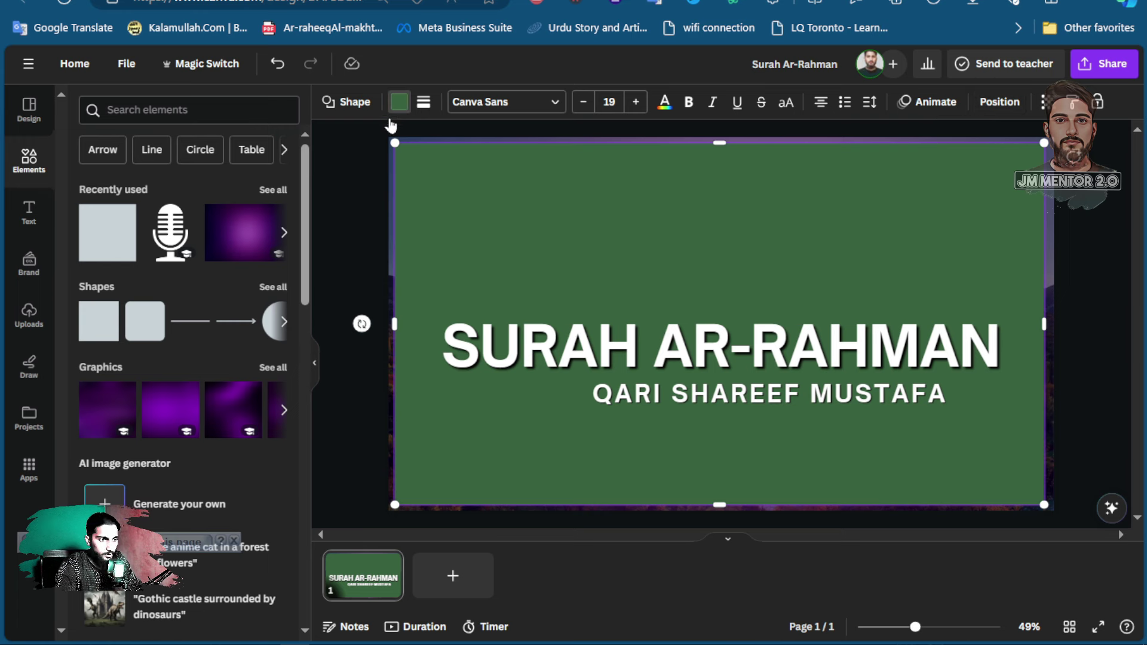
Fill the rectangle with the darkest navy from the gradient's photo colors and reduce its opacity
left_click(399, 102)
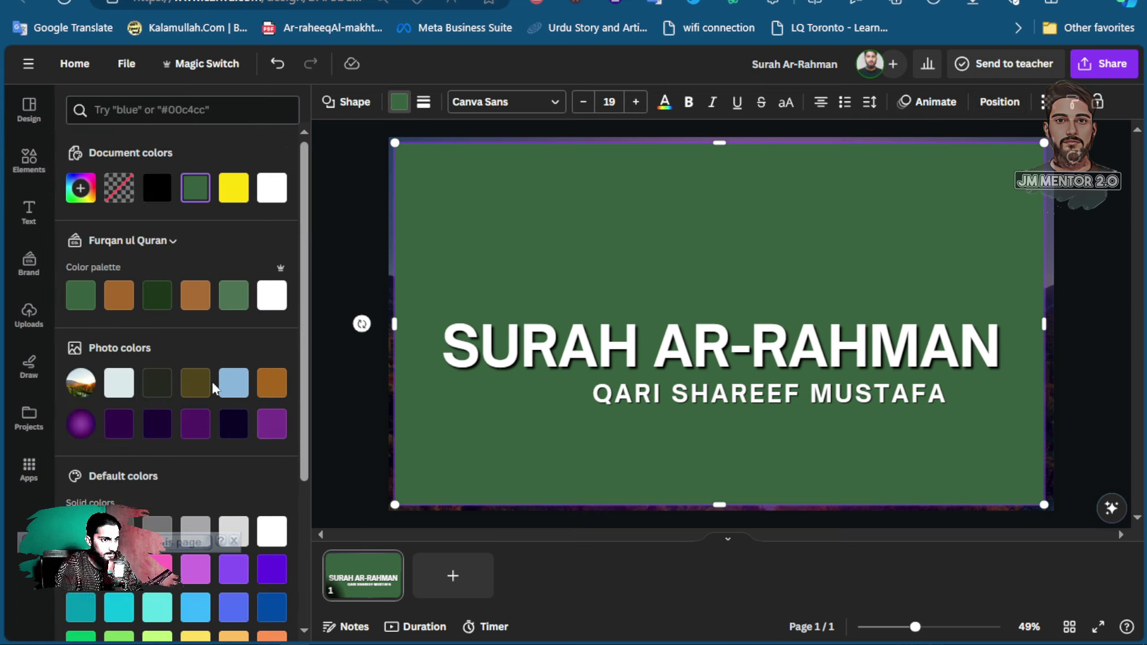
left_click(233, 426)
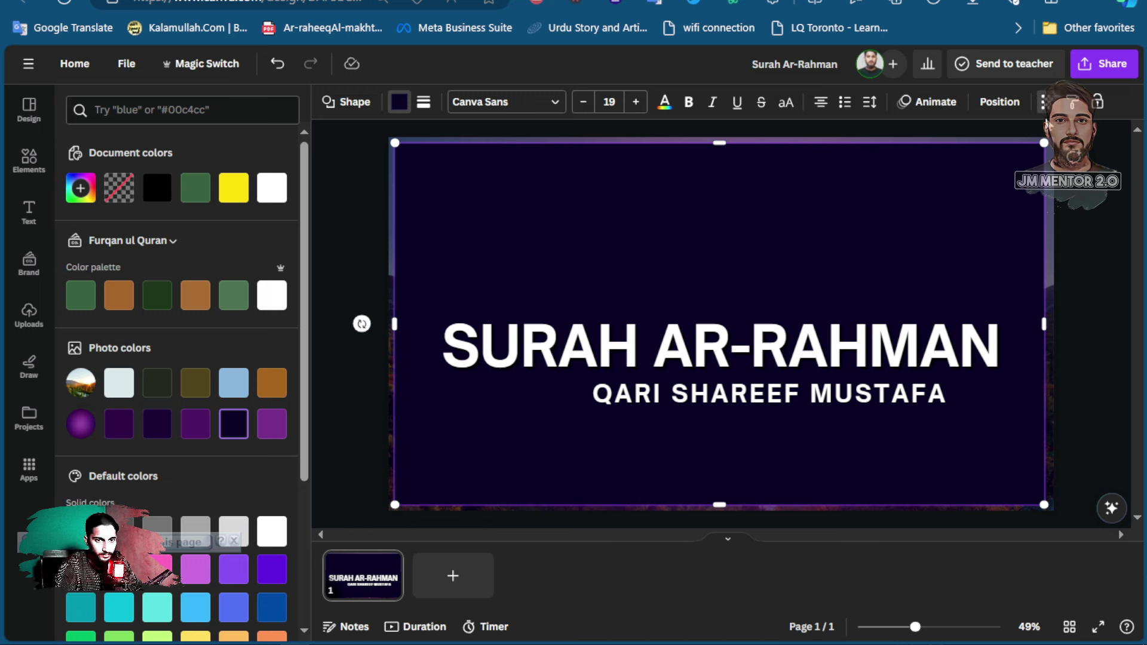
left_click(1045, 103)
left_click_drag(1046, 161, 965, 159)
Give the rectangle a solid border line in white
left_click(425, 104)
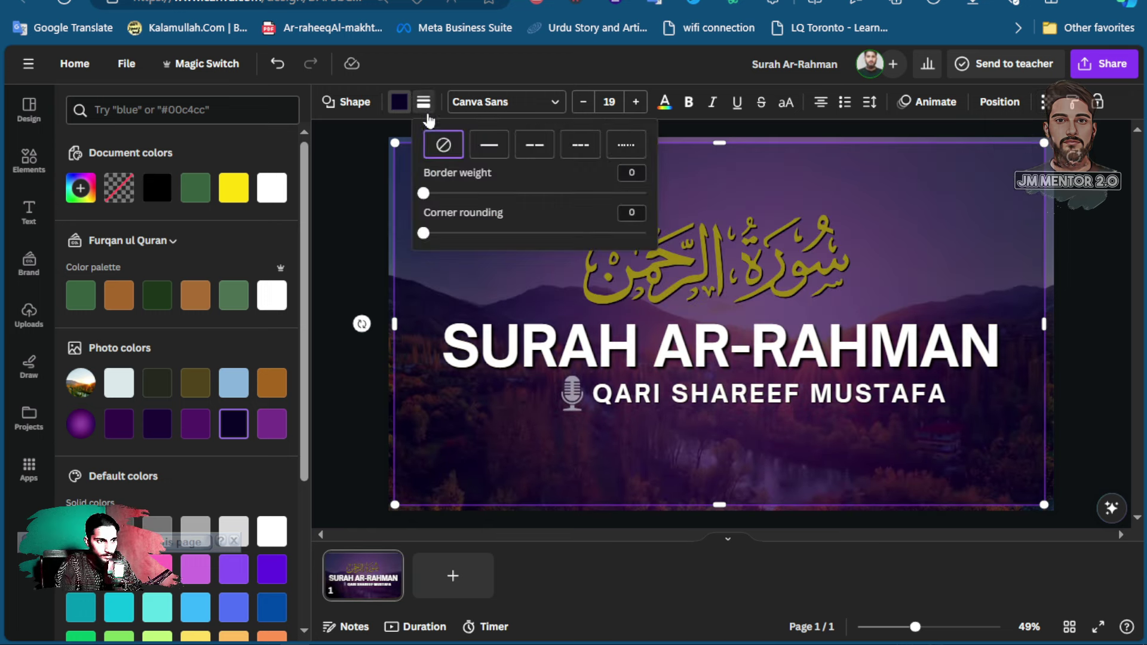
left_click(481, 146)
left_click(423, 102)
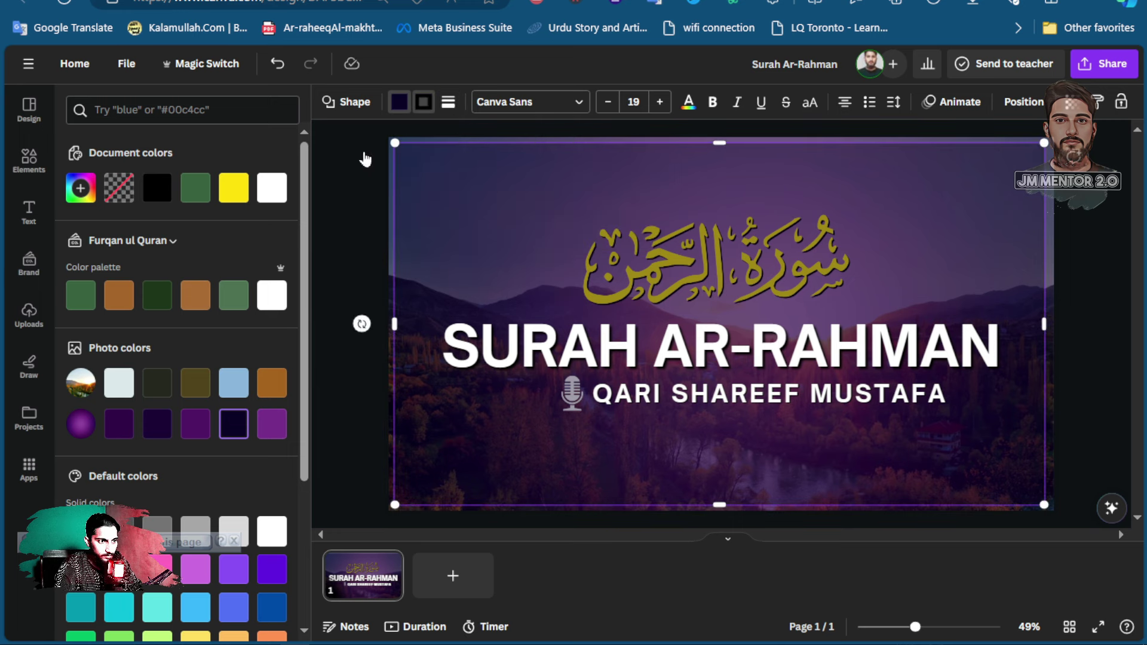
left_click(234, 189)
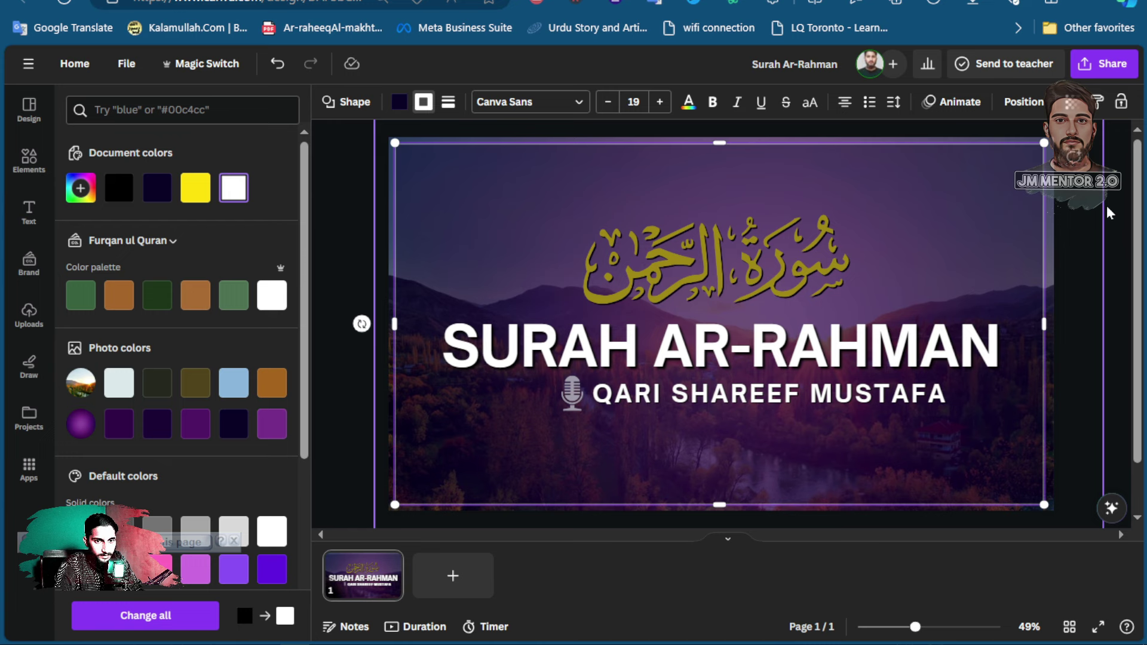
left_click(1113, 263)
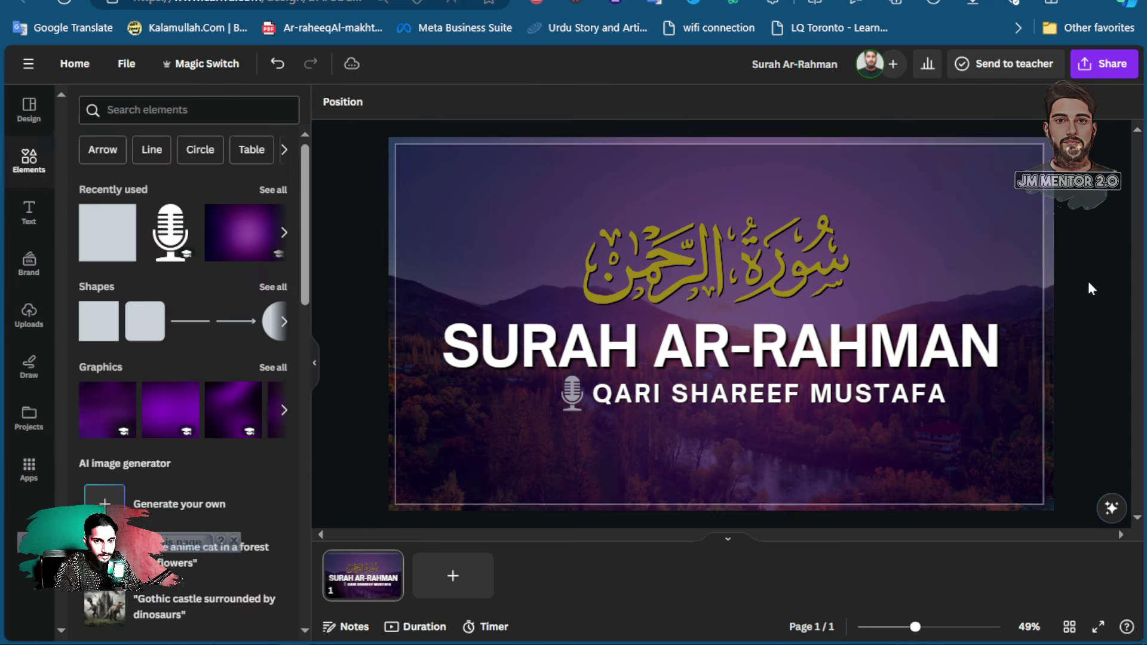
Move the rectangle's layer below the calligraphy and above the purple gradient, and set its fill to no color
left_click(989, 161)
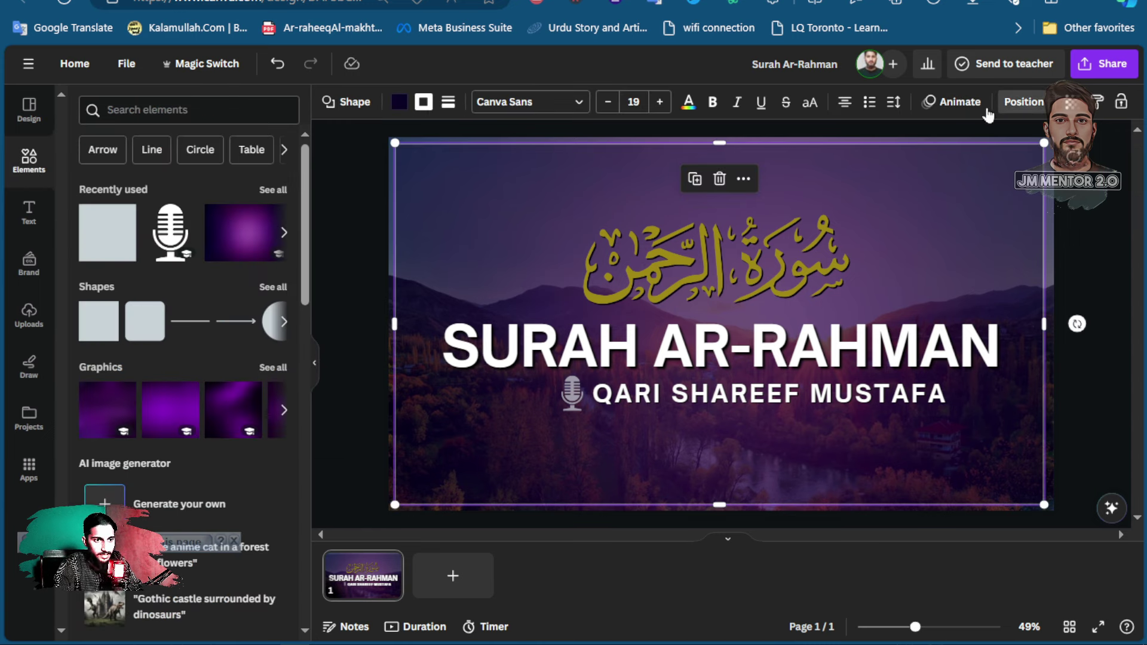
key("alt+1")
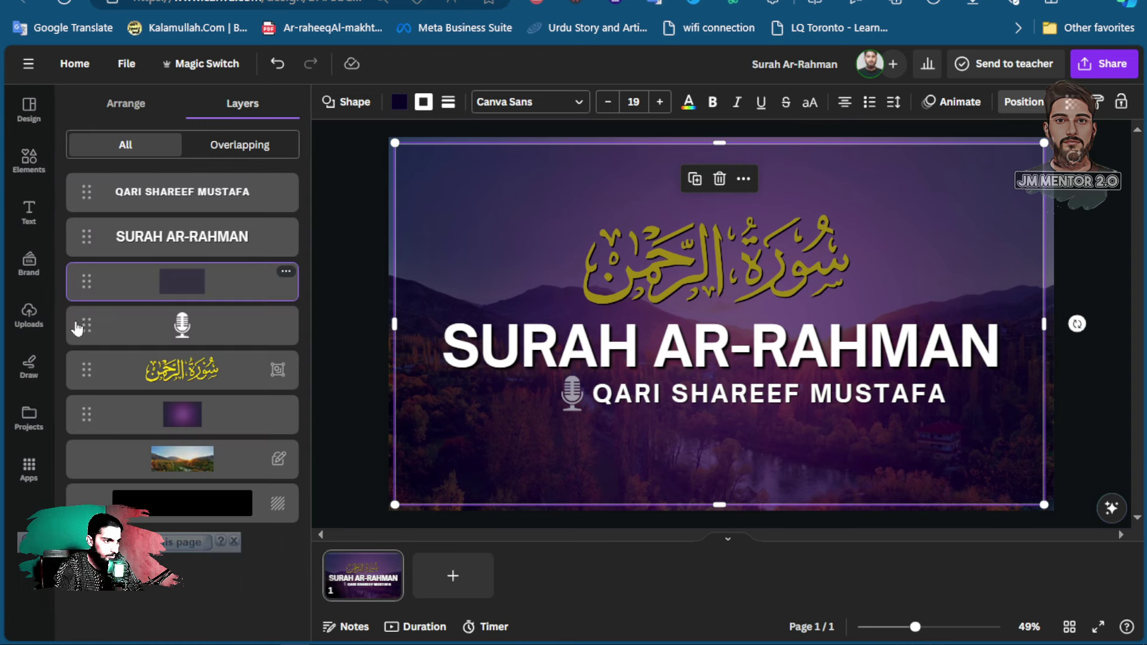
left_click_drag(82, 375, 80, 393)
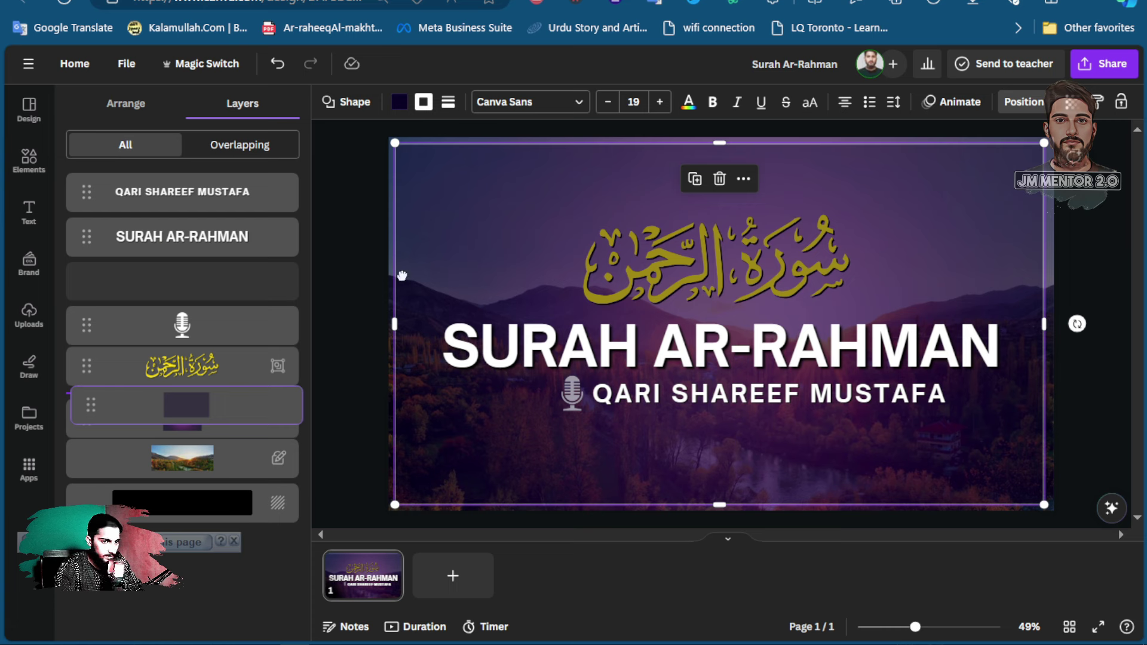
left_click_drag(397, 280, 299, 383)
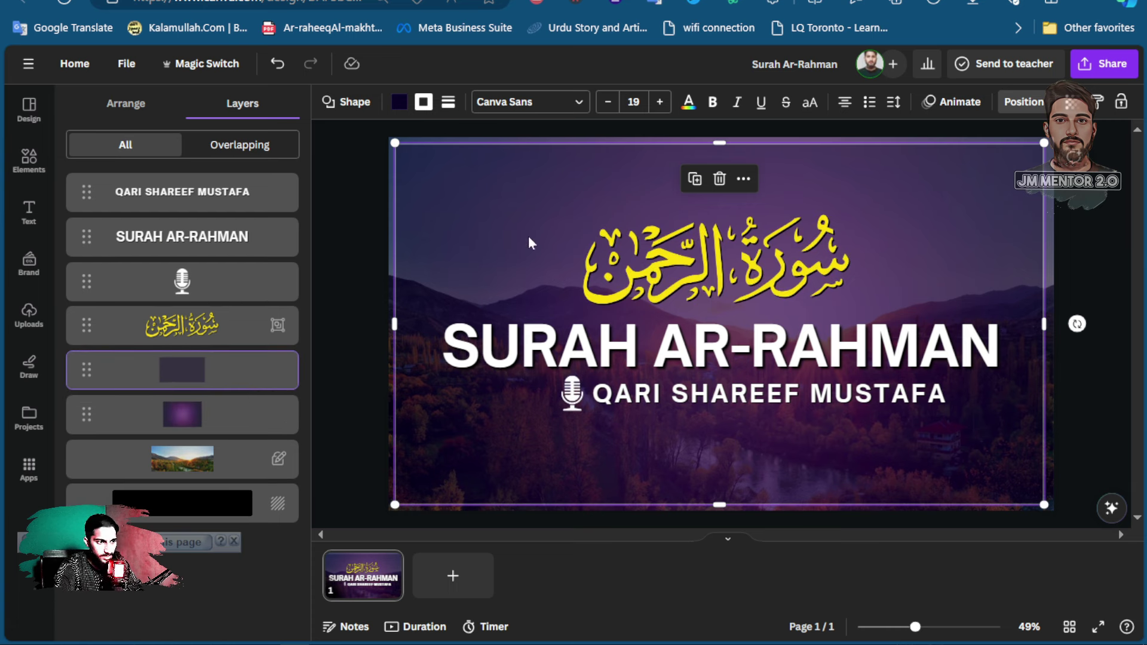
left_click(397, 102)
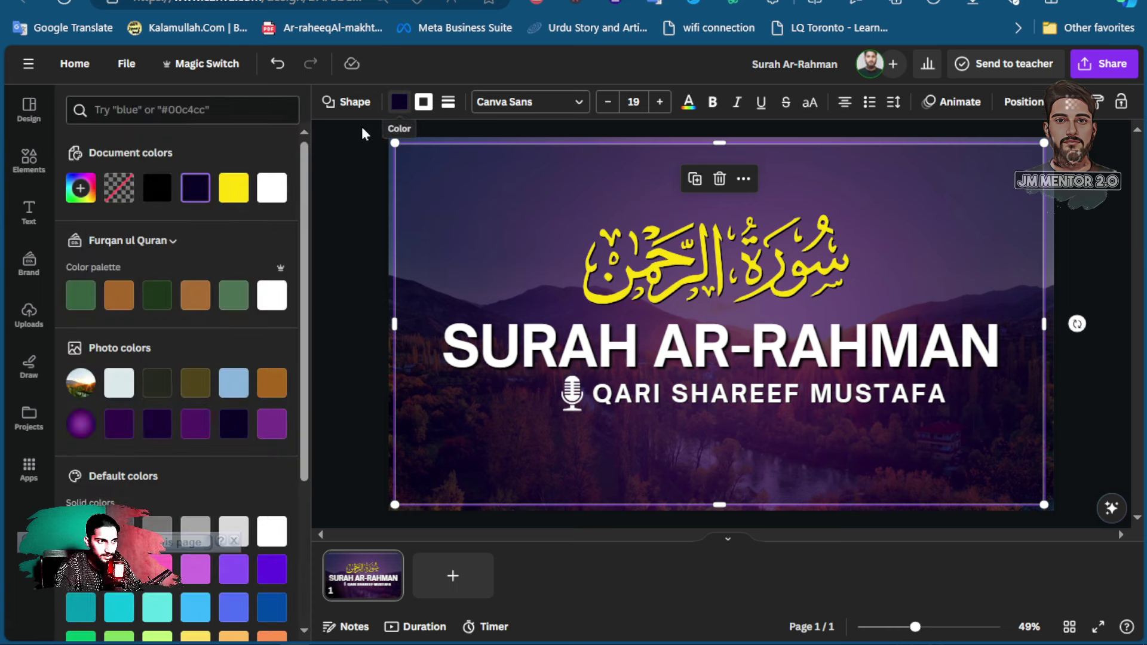
left_click(119, 188)
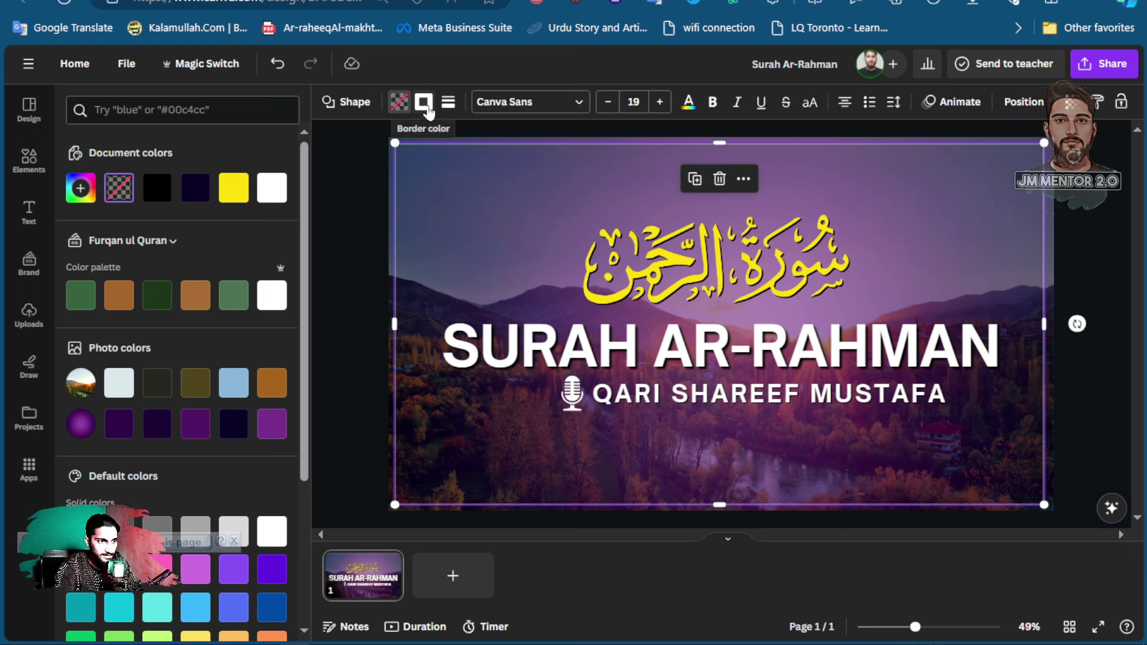
Set the frame rectangle's transparency value to 100 and its border weight to 7
left_click(1072, 104)
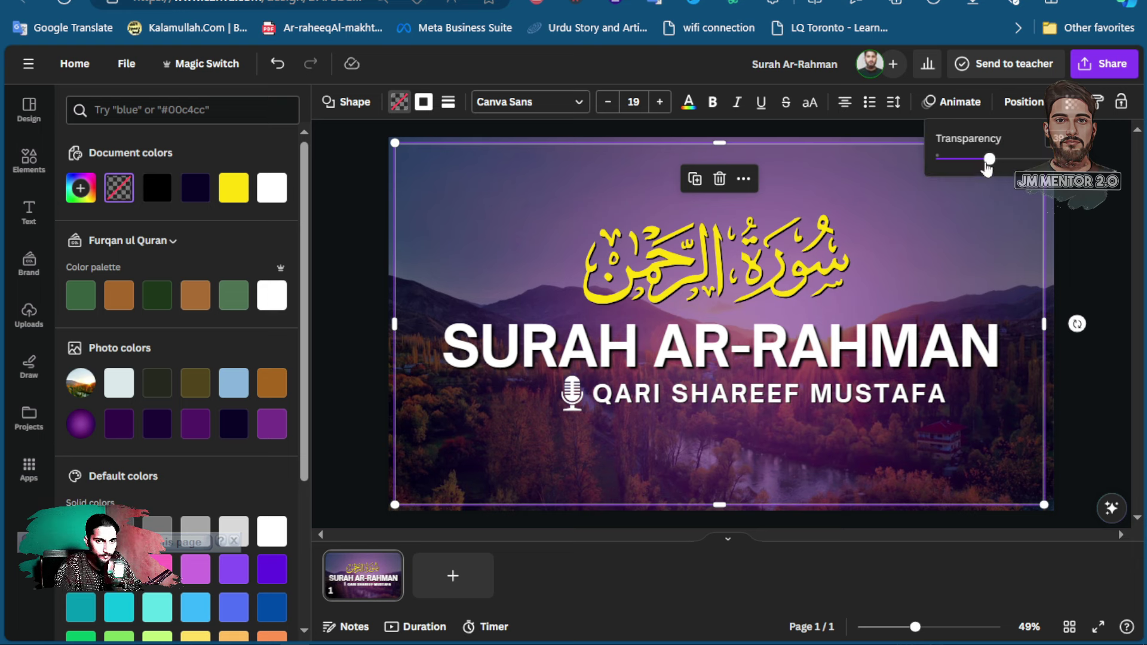
left_click_drag(986, 165, 1103, 162)
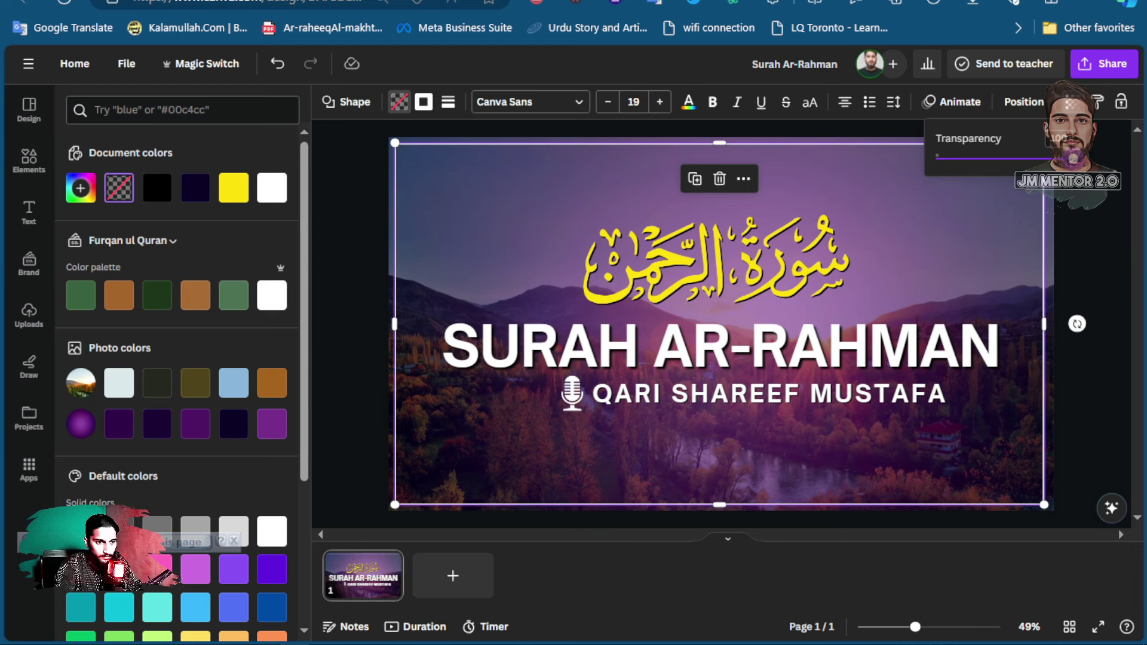
left_click(449, 102)
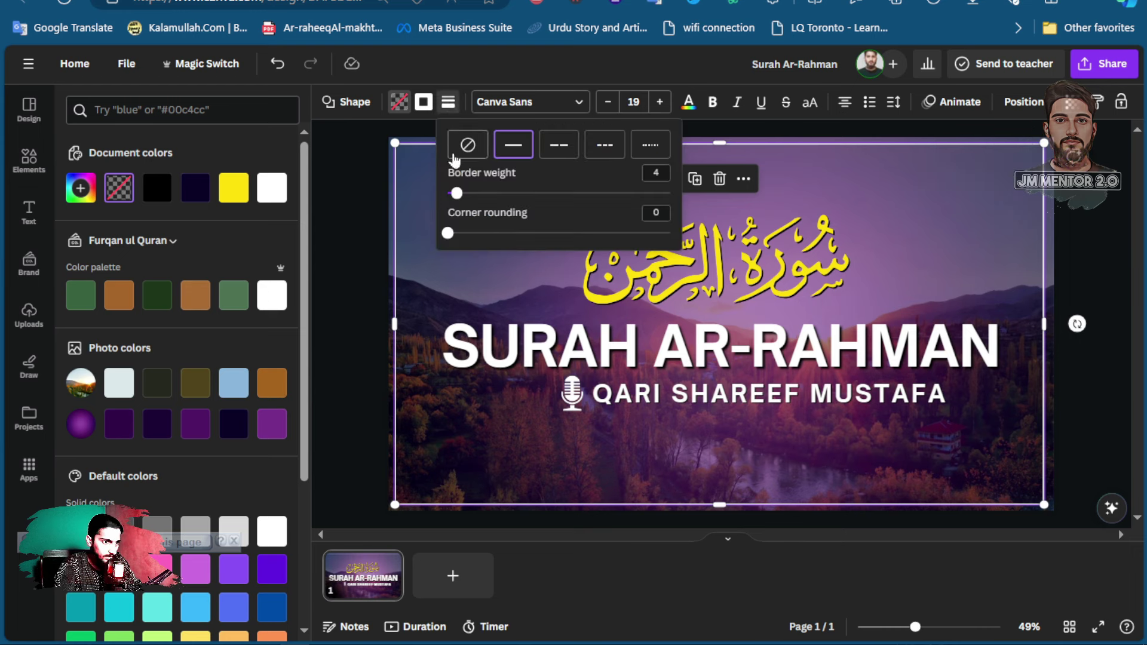
left_click_drag(457, 193, 464, 193)
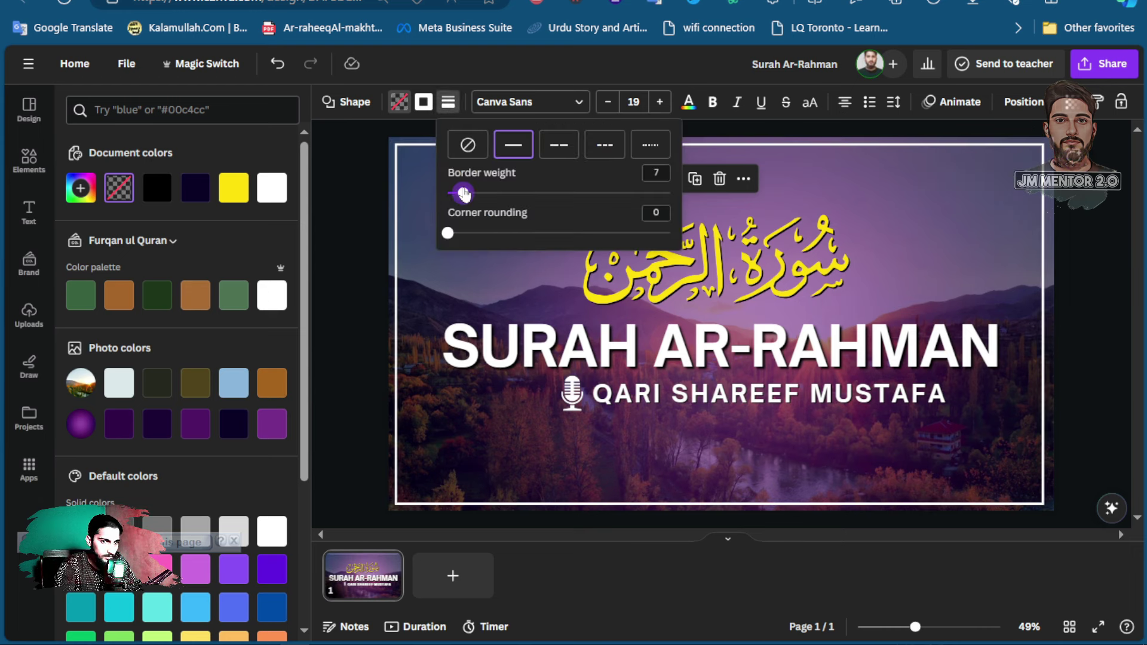
left_click(343, 253)
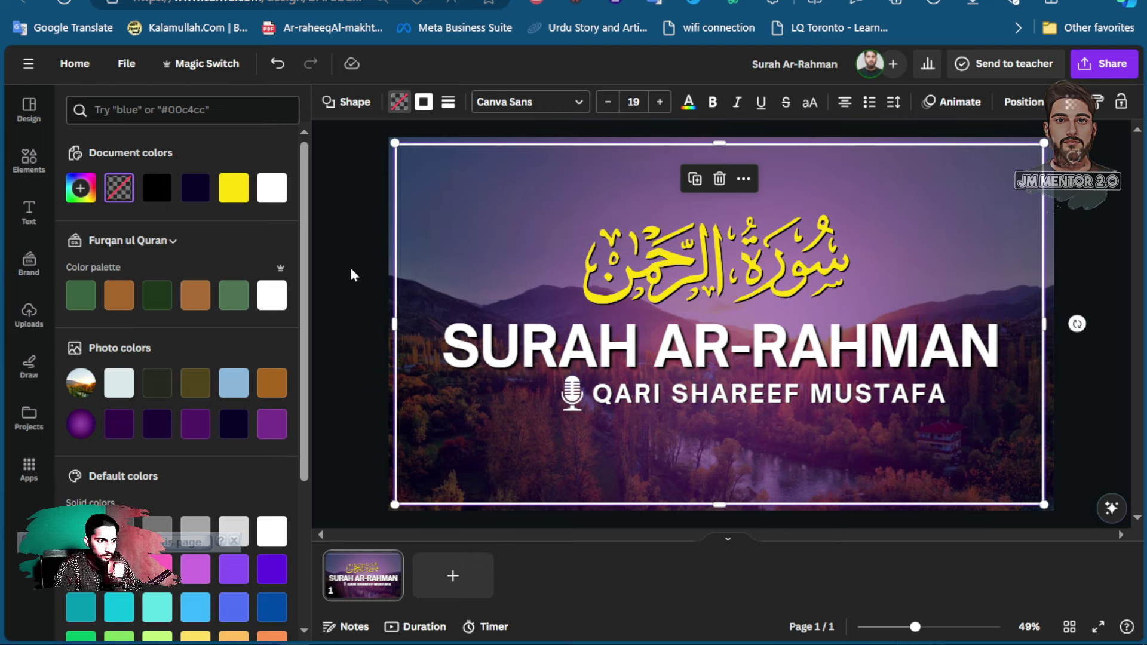
Move the reciter line with its microphone icon, the title and the calligraphy lower on the page, keeping them closely stacked
left_click(798, 400)
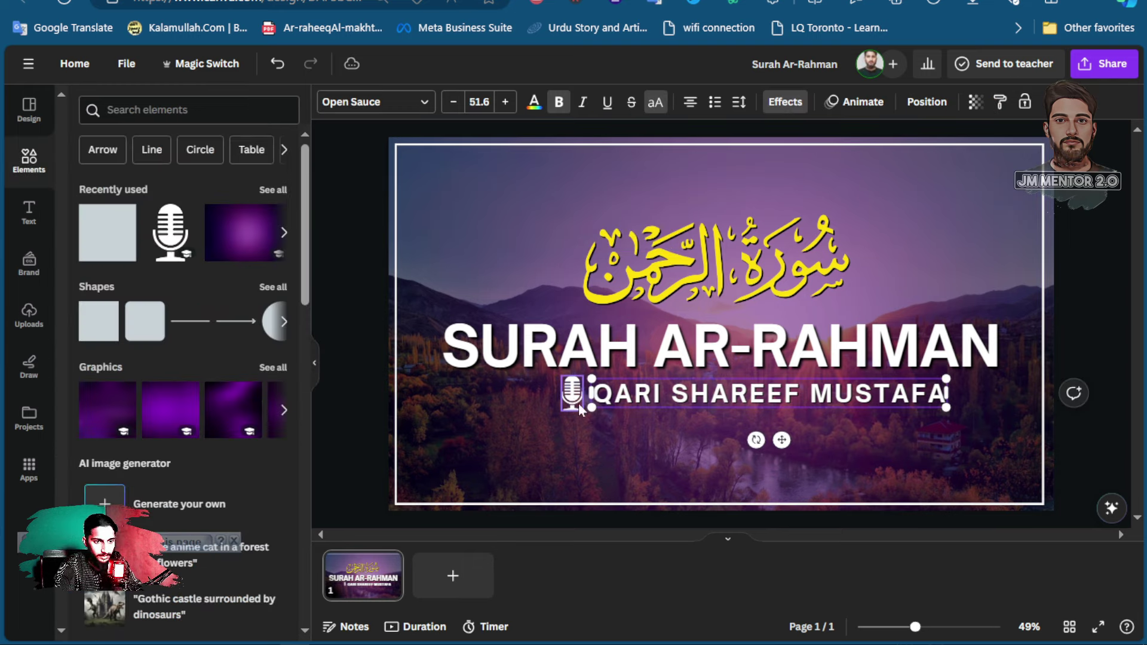
left_click_drag(726, 393, 721, 433)
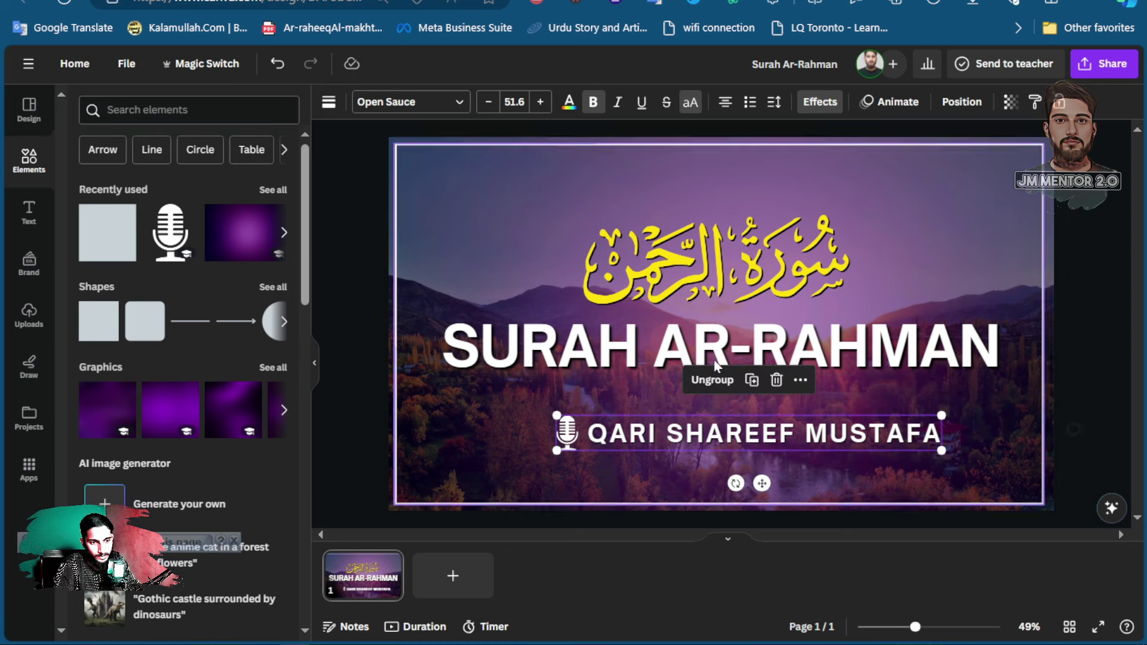
left_click_drag(705, 344, 712, 380)
left_click_drag(691, 258, 697, 288)
left_click(1106, 249)
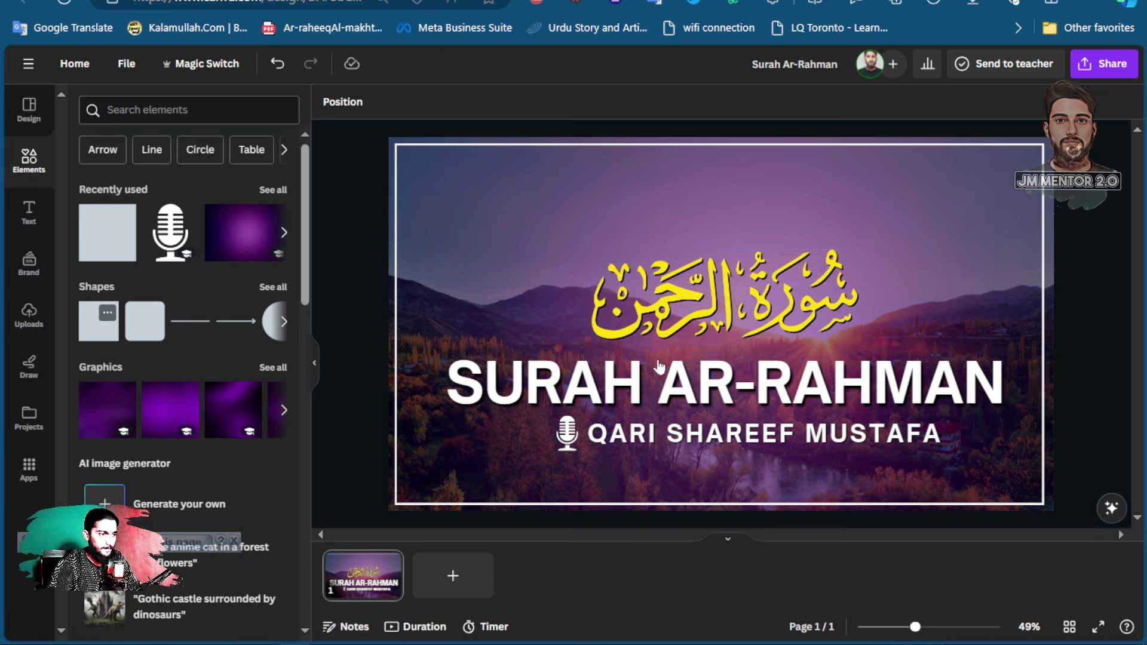
Add a square shape and stretch it into a full-width band over the title, with its upper edge just below the calligraphy
left_click_drag(694, 297, 410, 341)
left_click_drag(483, 367, 1131, 366)
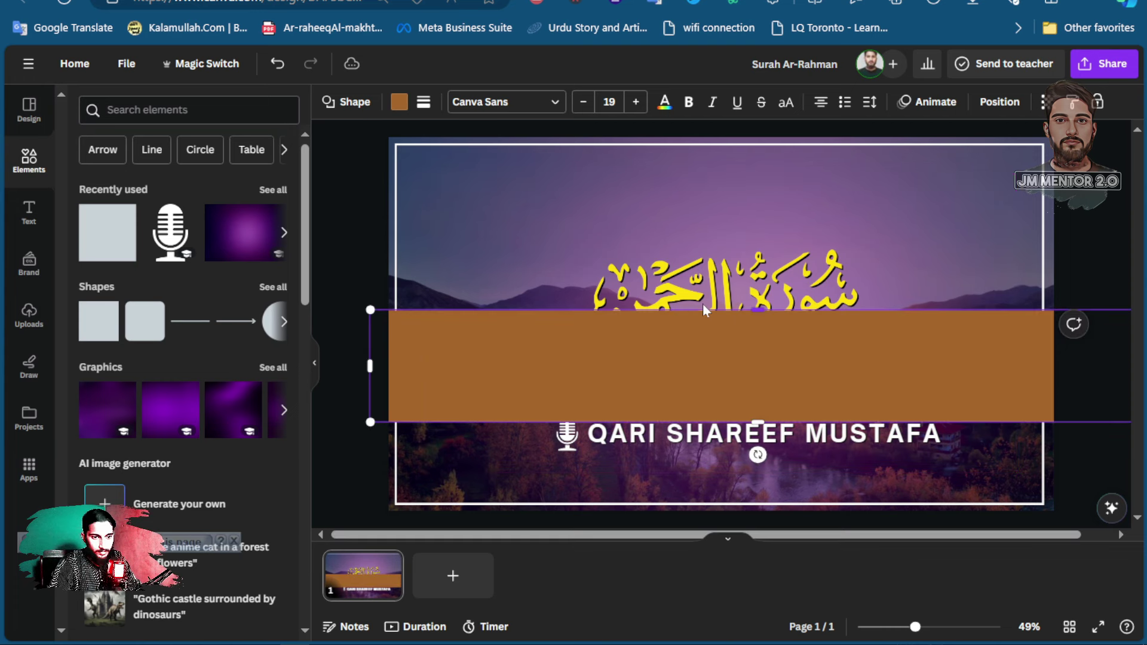
left_click_drag(767, 342, 759, 382)
Lock the white border frame in place
left_click(919, 308)
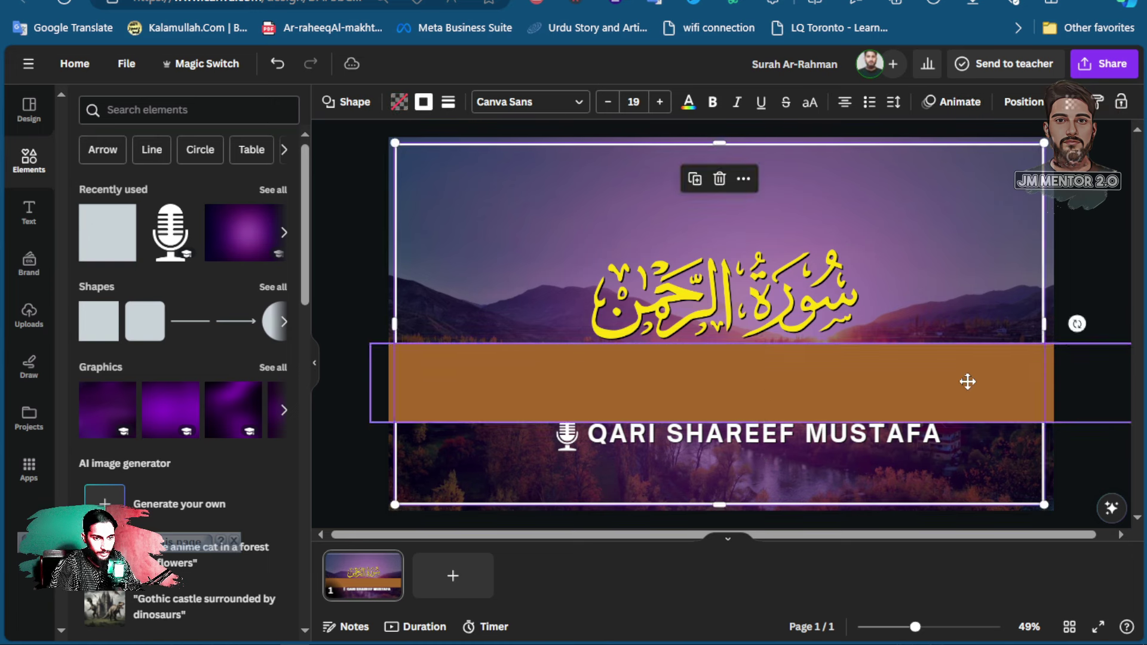
key("ctrl+z")
key("Escape")
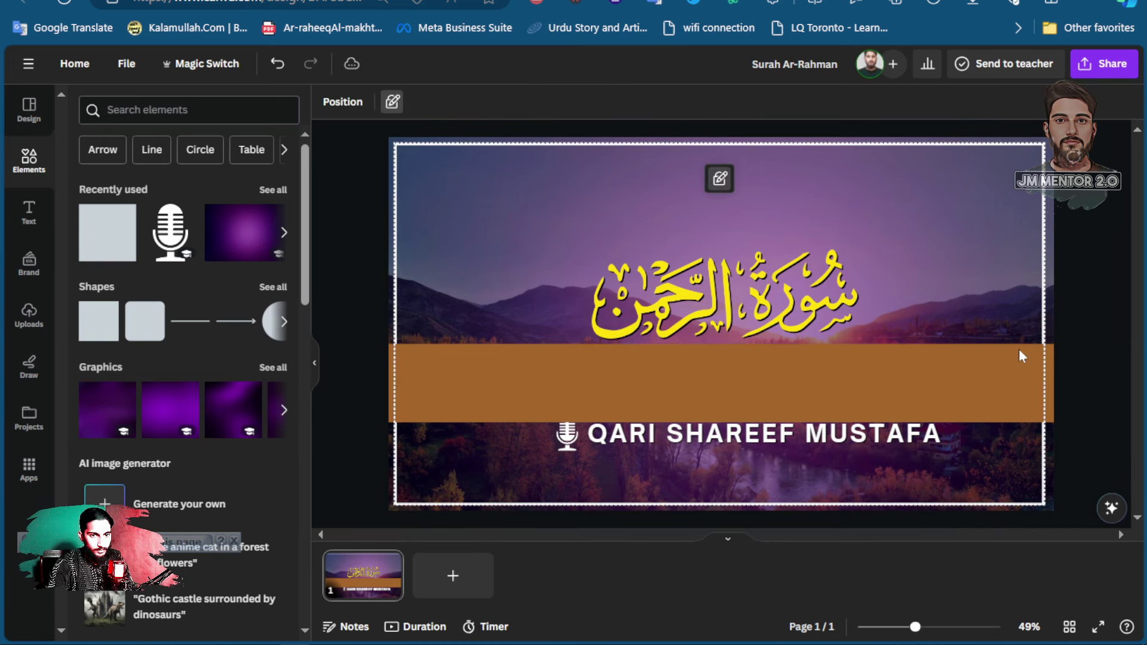
Center the brown band horizontally over the title and reduce its height so it stays clear of the calligraphy and reciter line
left_click(956, 374)
left_click_drag(945, 376, 919, 362)
left_click_drag(735, 330, 735, 344)
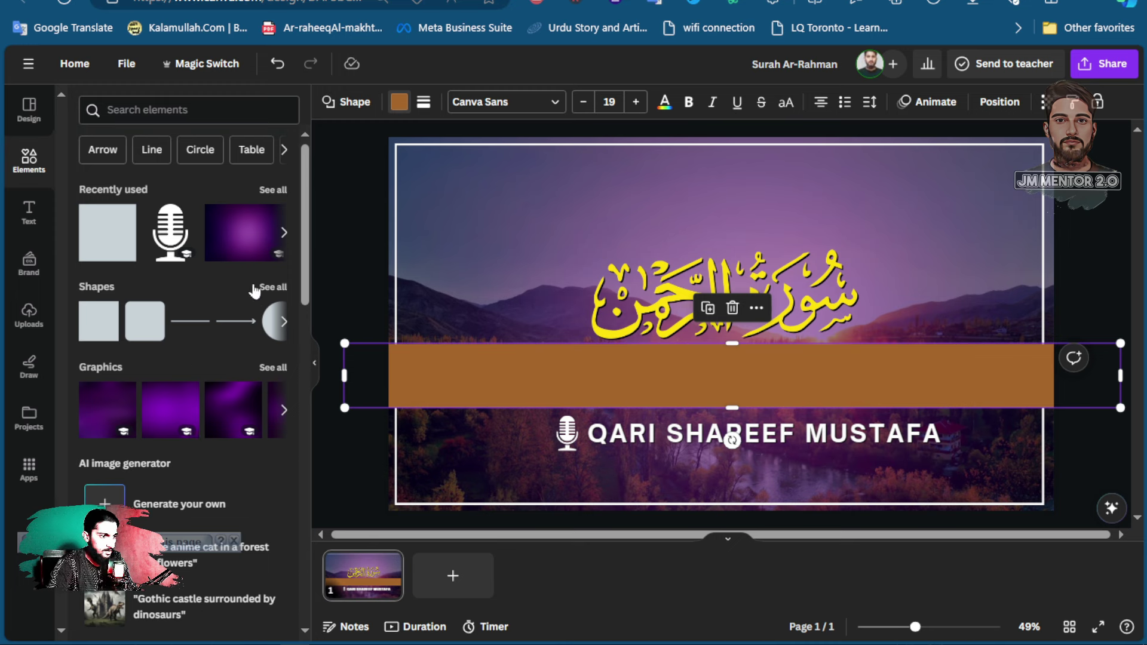
Fill the band with the darkest navy from the gradient's photo colors and set its transparency value to 71
left_click(233, 424)
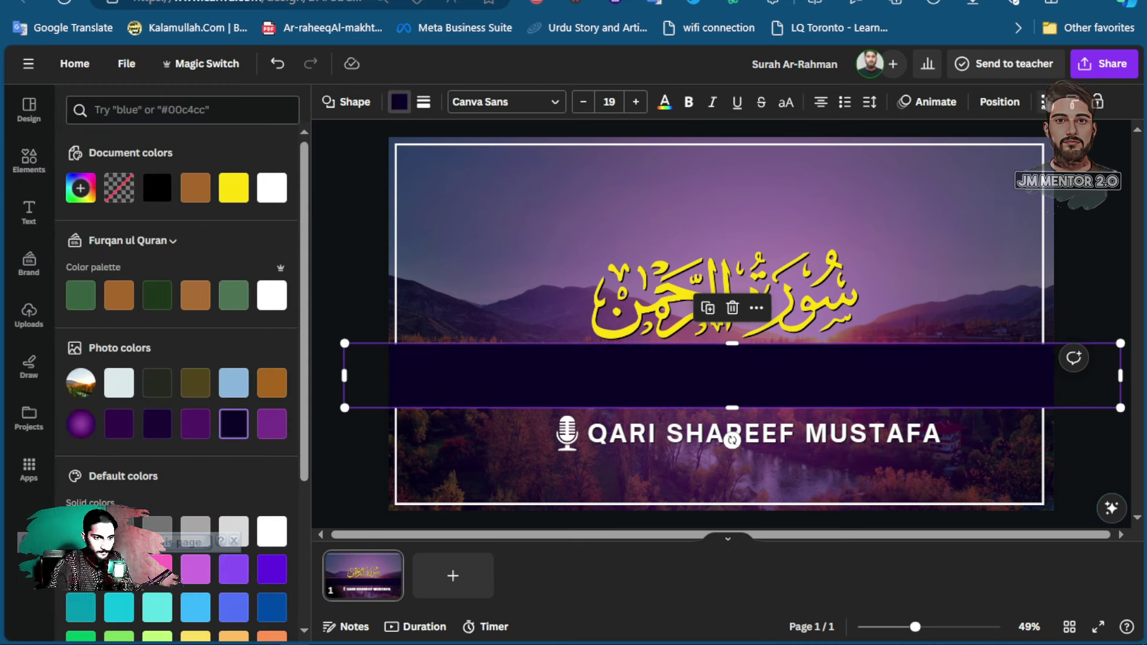
left_click(1044, 102)
left_click_drag(1047, 158, 1010, 159)
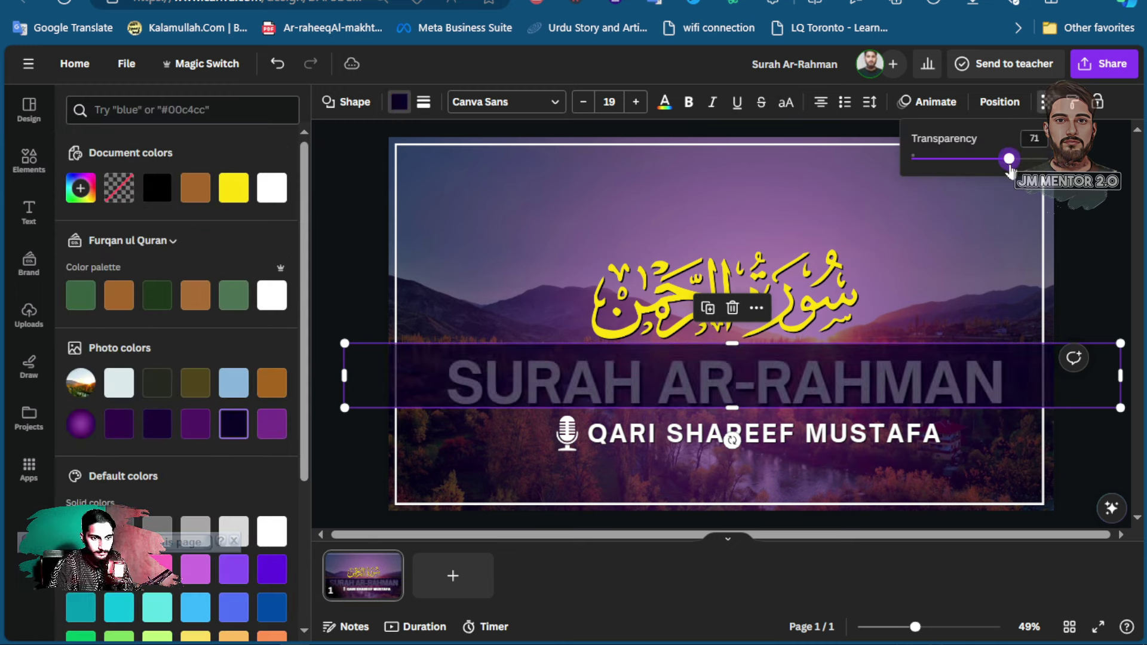
Move the band's layer below the border frame and above the purple gradient, then slim and align the band behind the title
left_click(1000, 102)
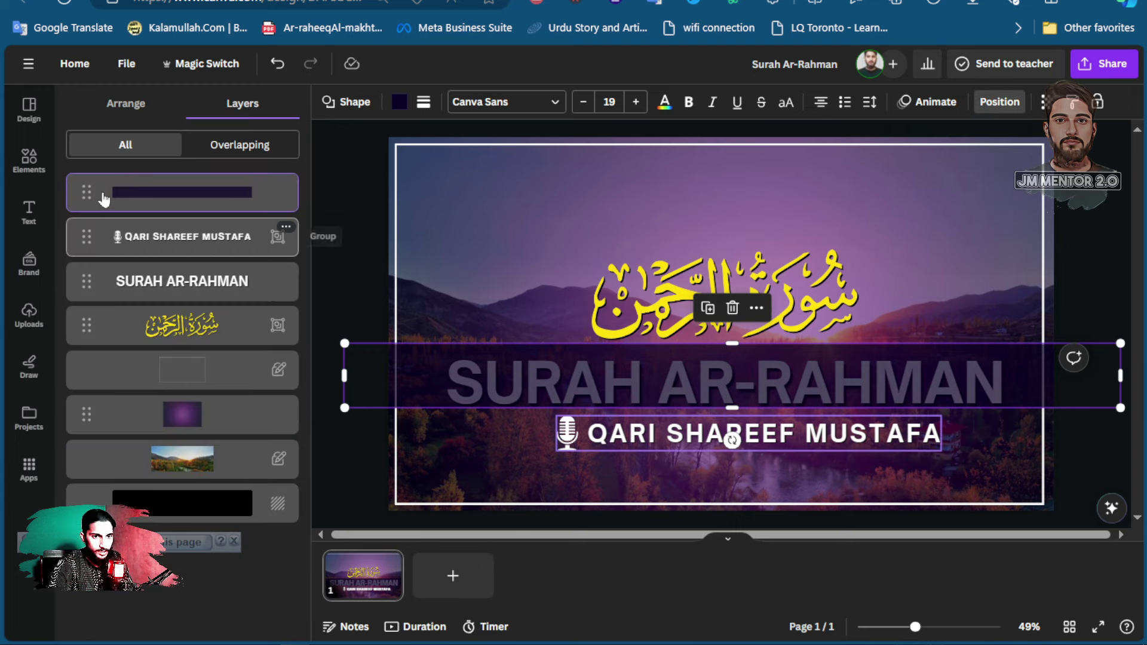
left_click_drag(84, 434, 84, 376)
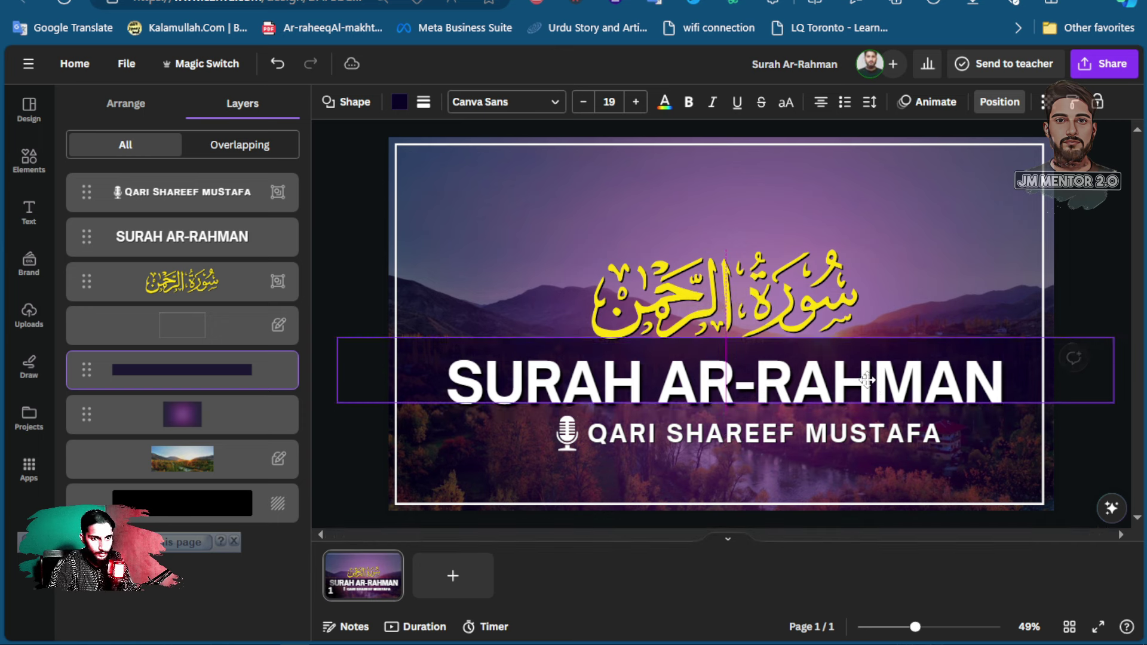
left_click(870, 397)
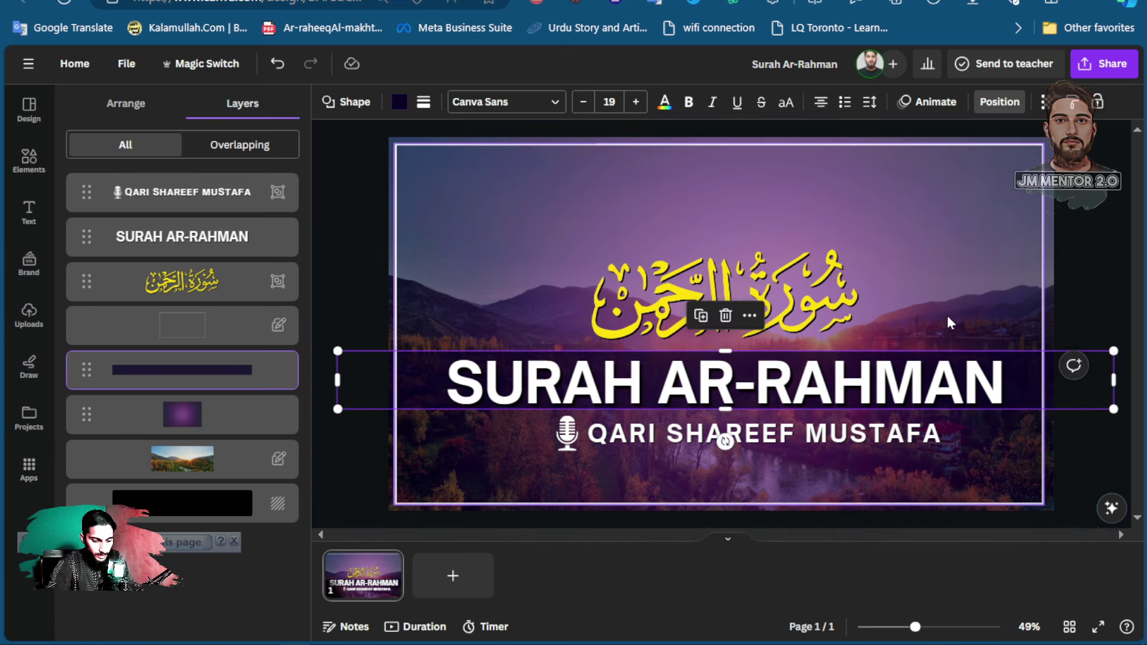
left_click(930, 275)
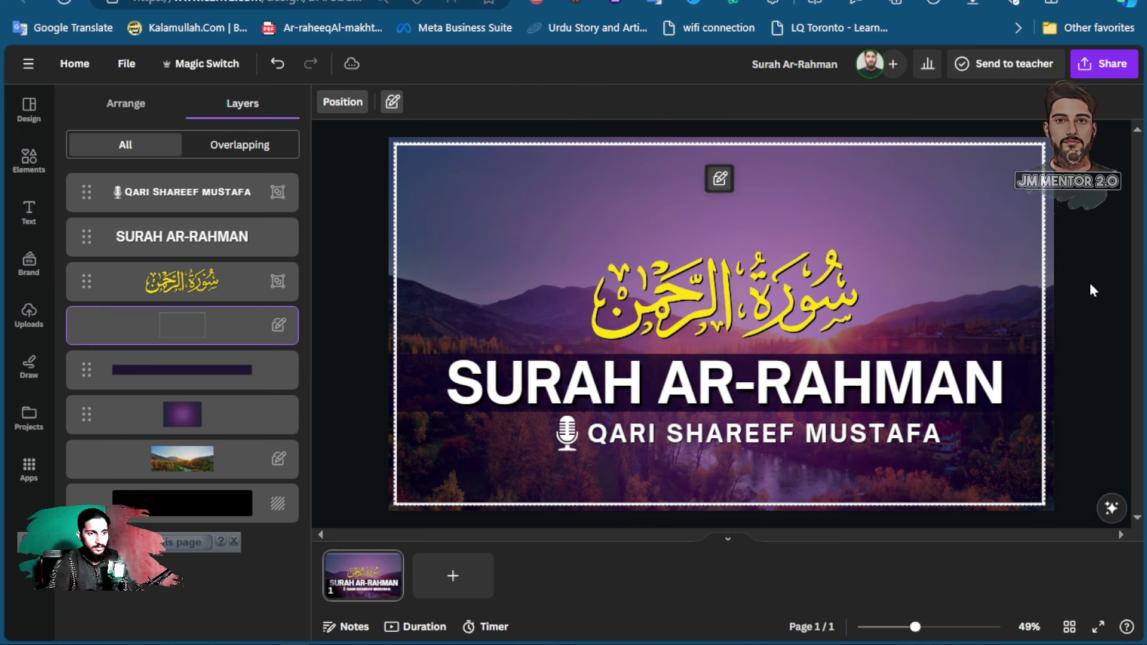
key("Escape")
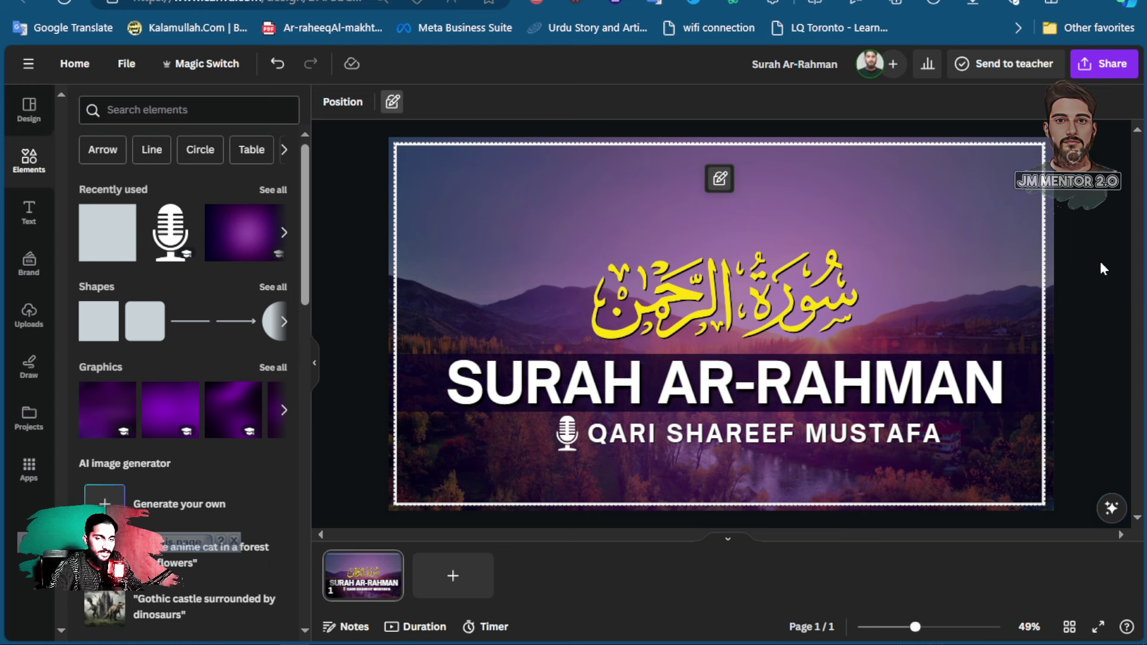
Open the download settings for the finished design
left_click(1107, 70)
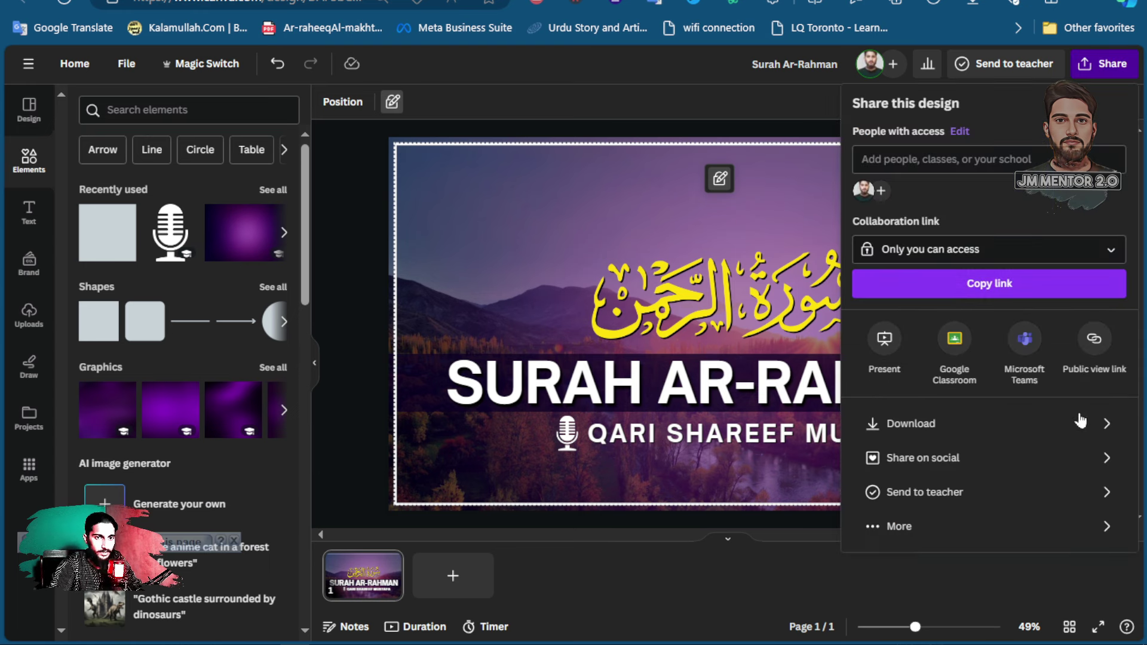
left_click(1110, 423)
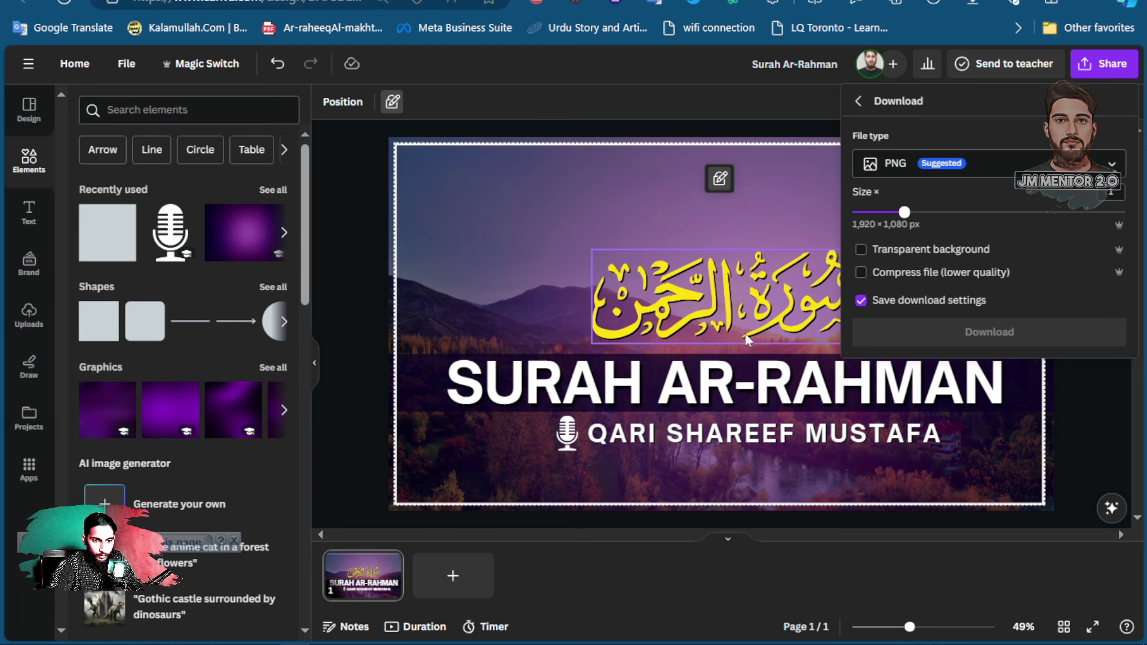